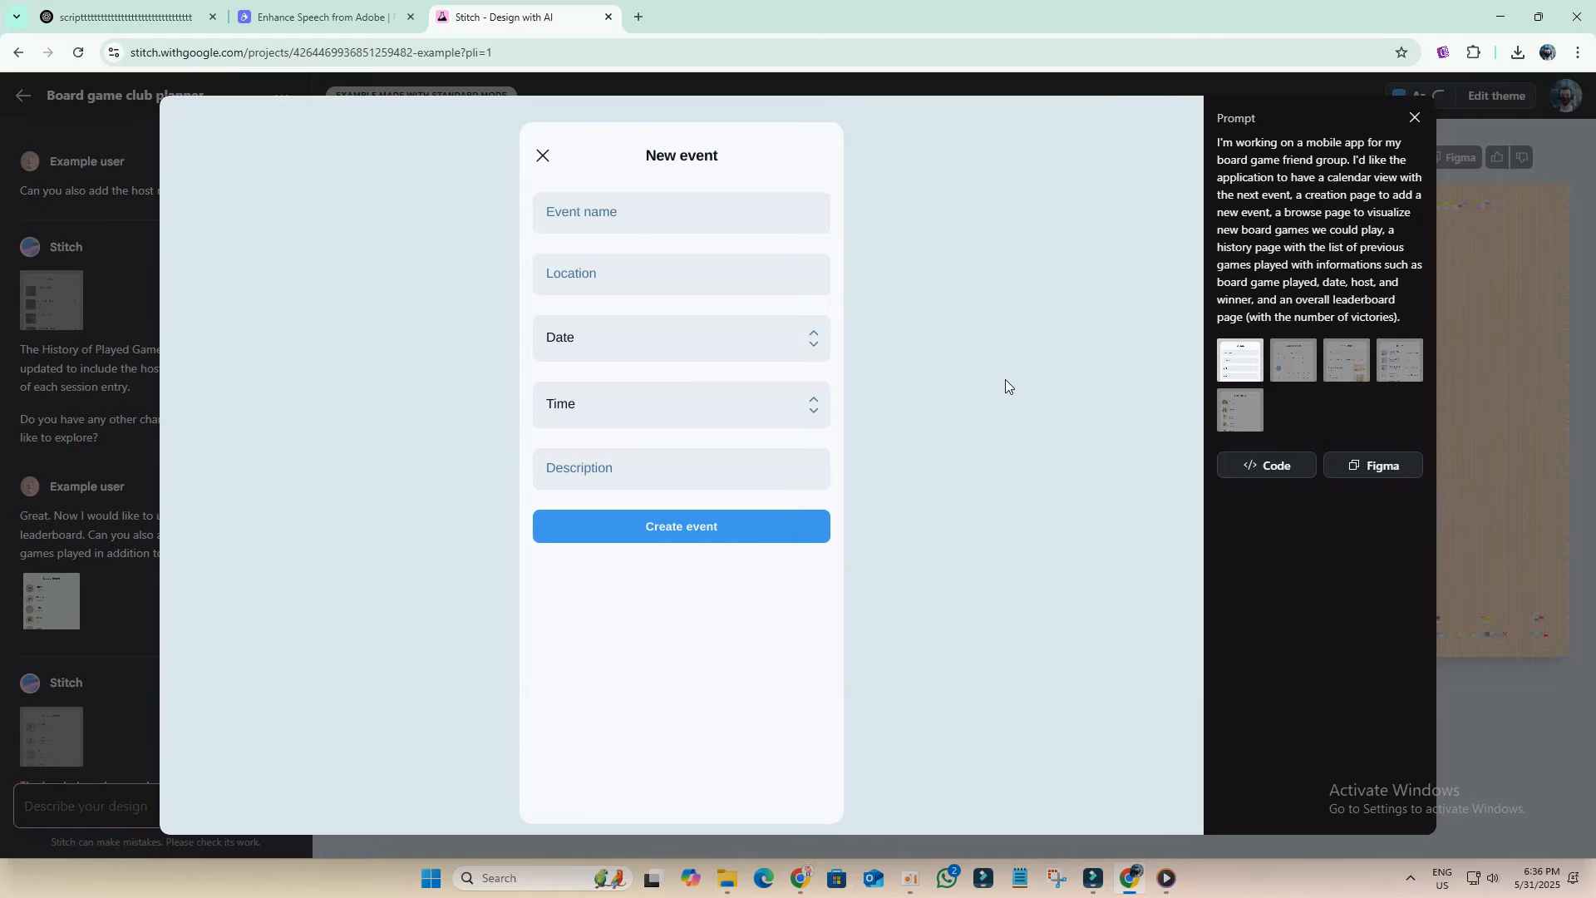
# Step: Browse the example project's screen previews, then close the preview
pyautogui.click(1297, 366)
pyautogui.click(1340, 370)
pyautogui.click(1399, 361)
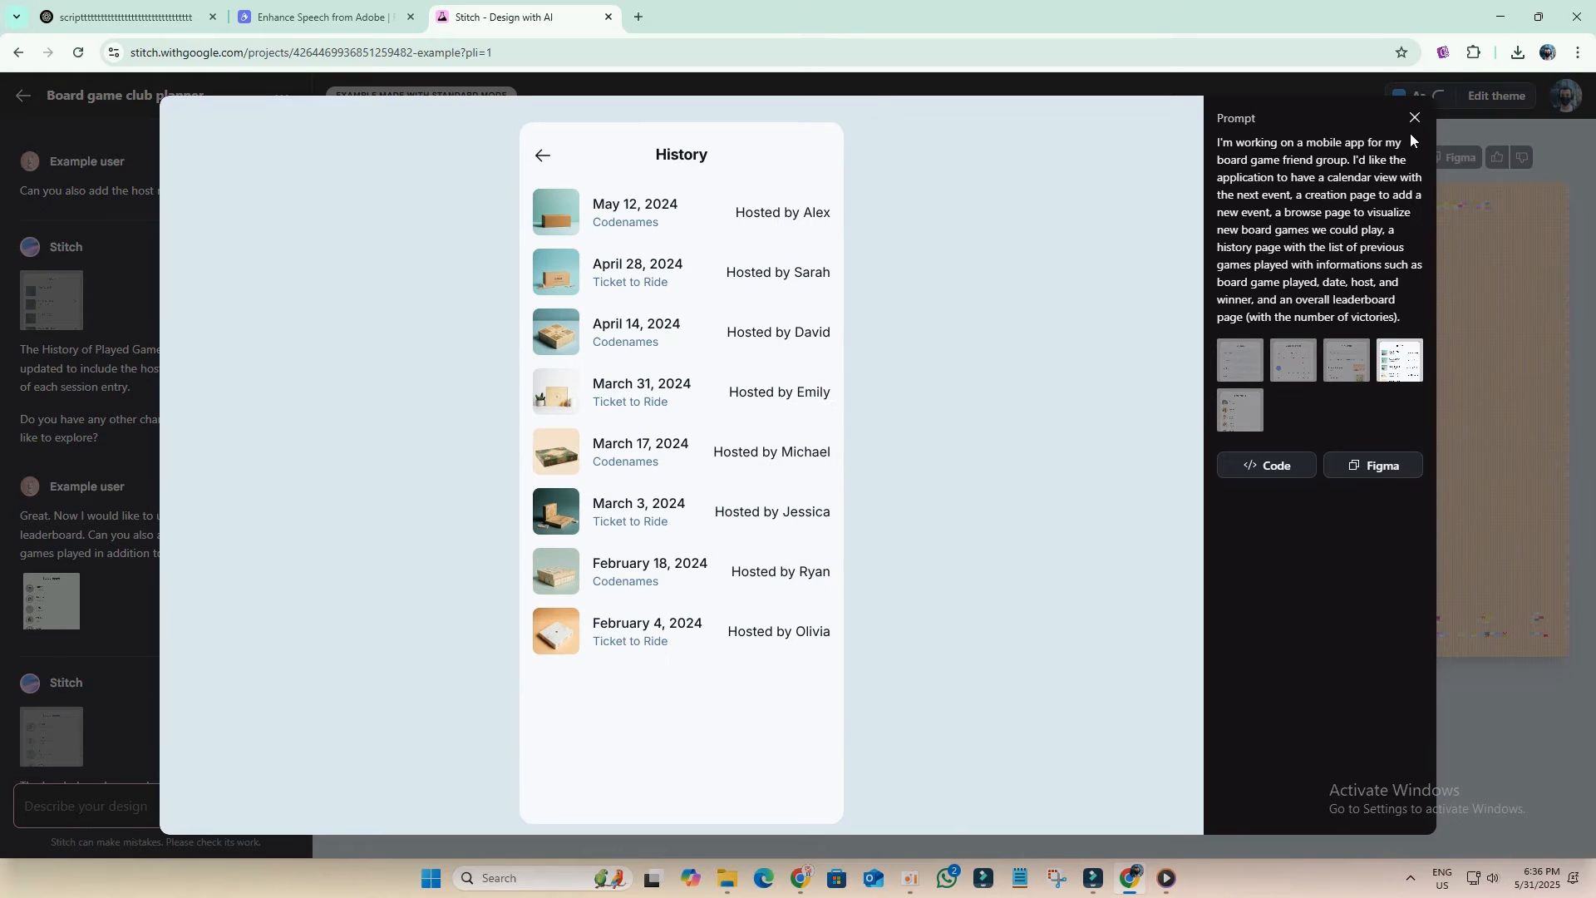
pyautogui.click(1416, 118)
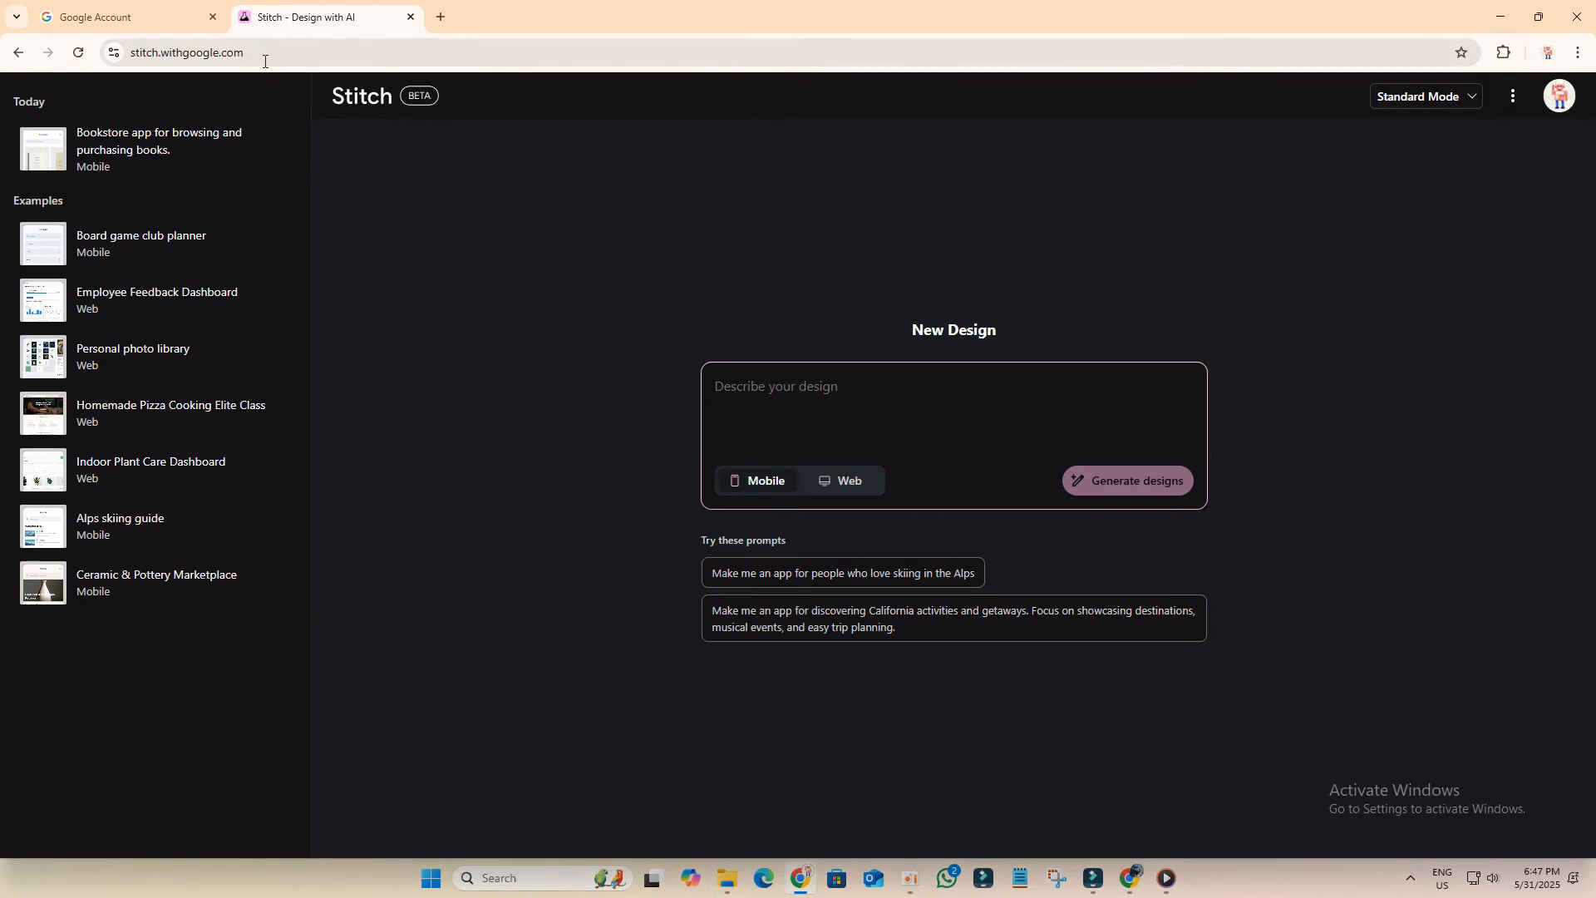
# Step: Switch the design generation mode to Experimental Mode
pyautogui.click(265, 61)
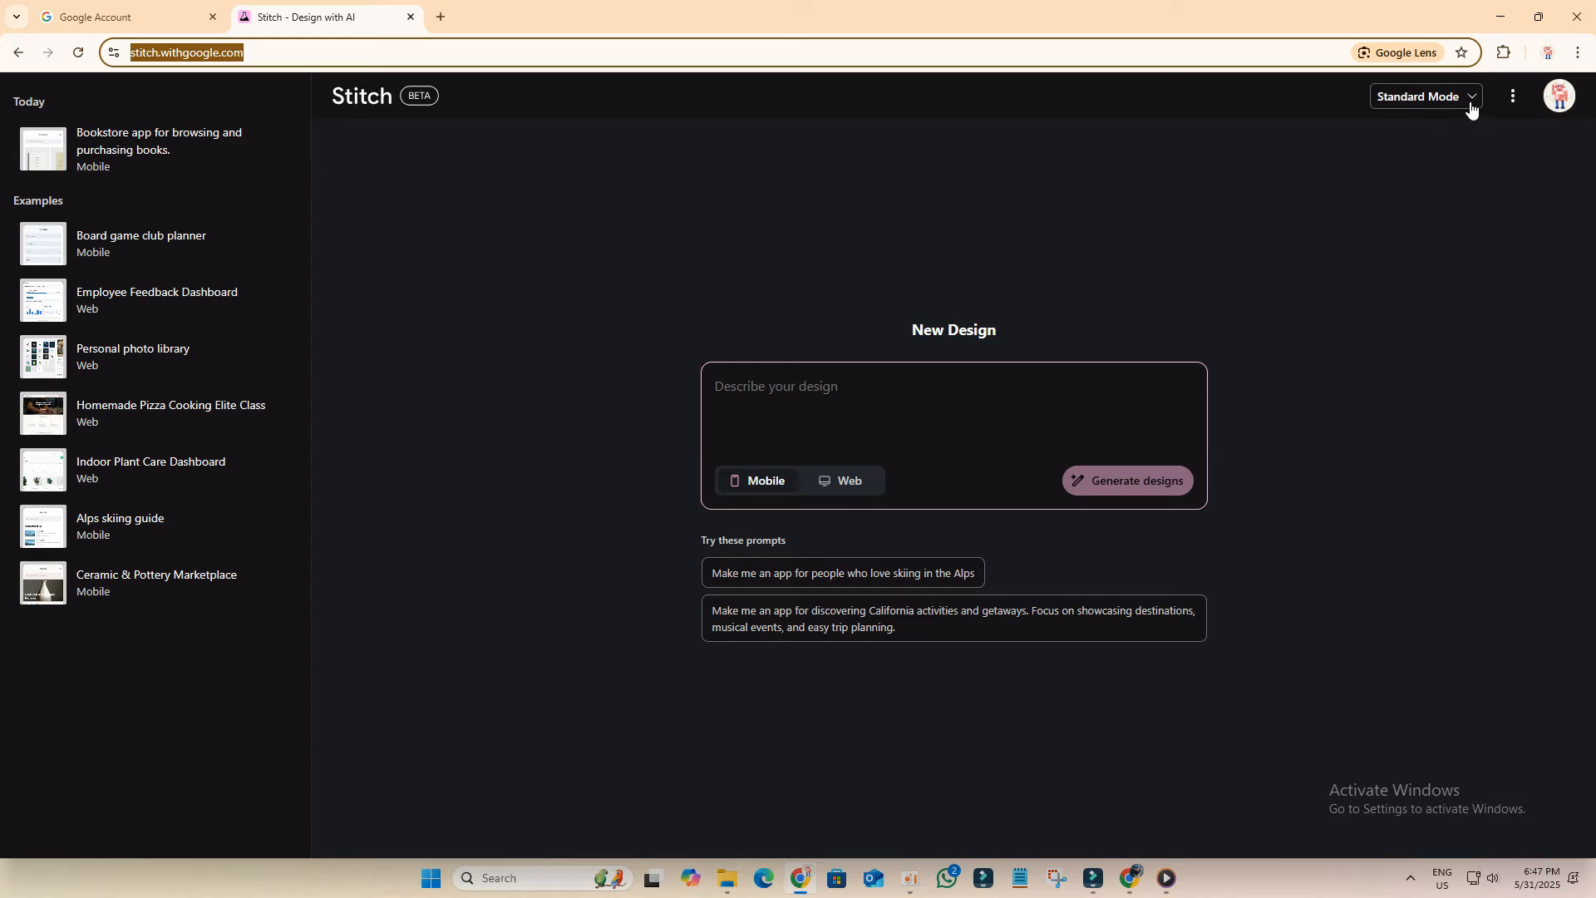
pyautogui.click(1418, 103)
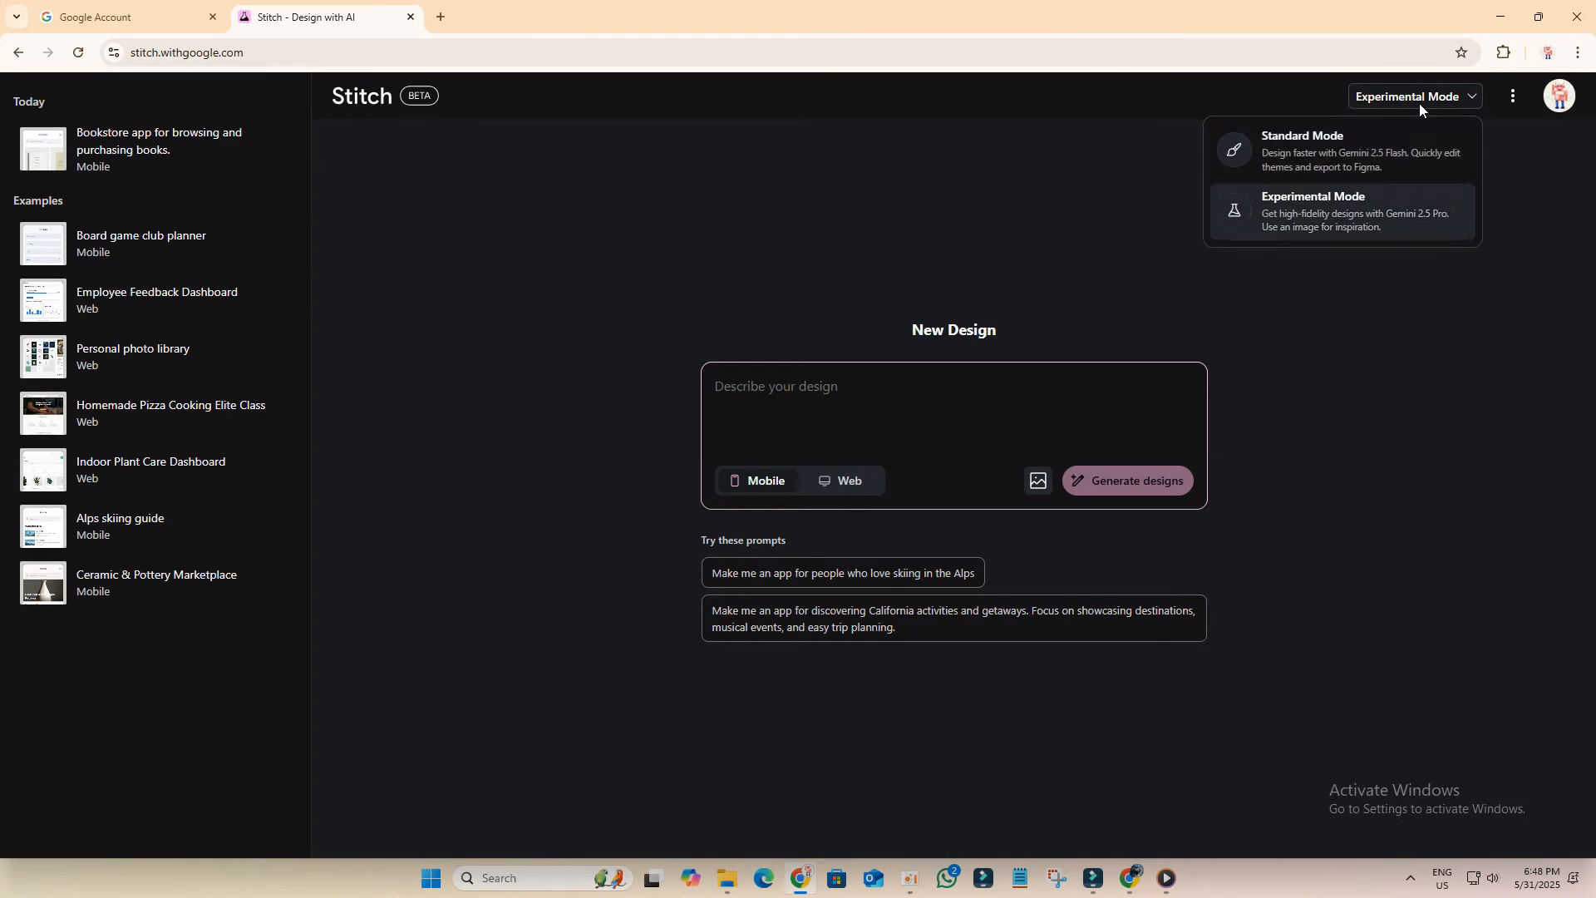
pyautogui.click(1327, 229)
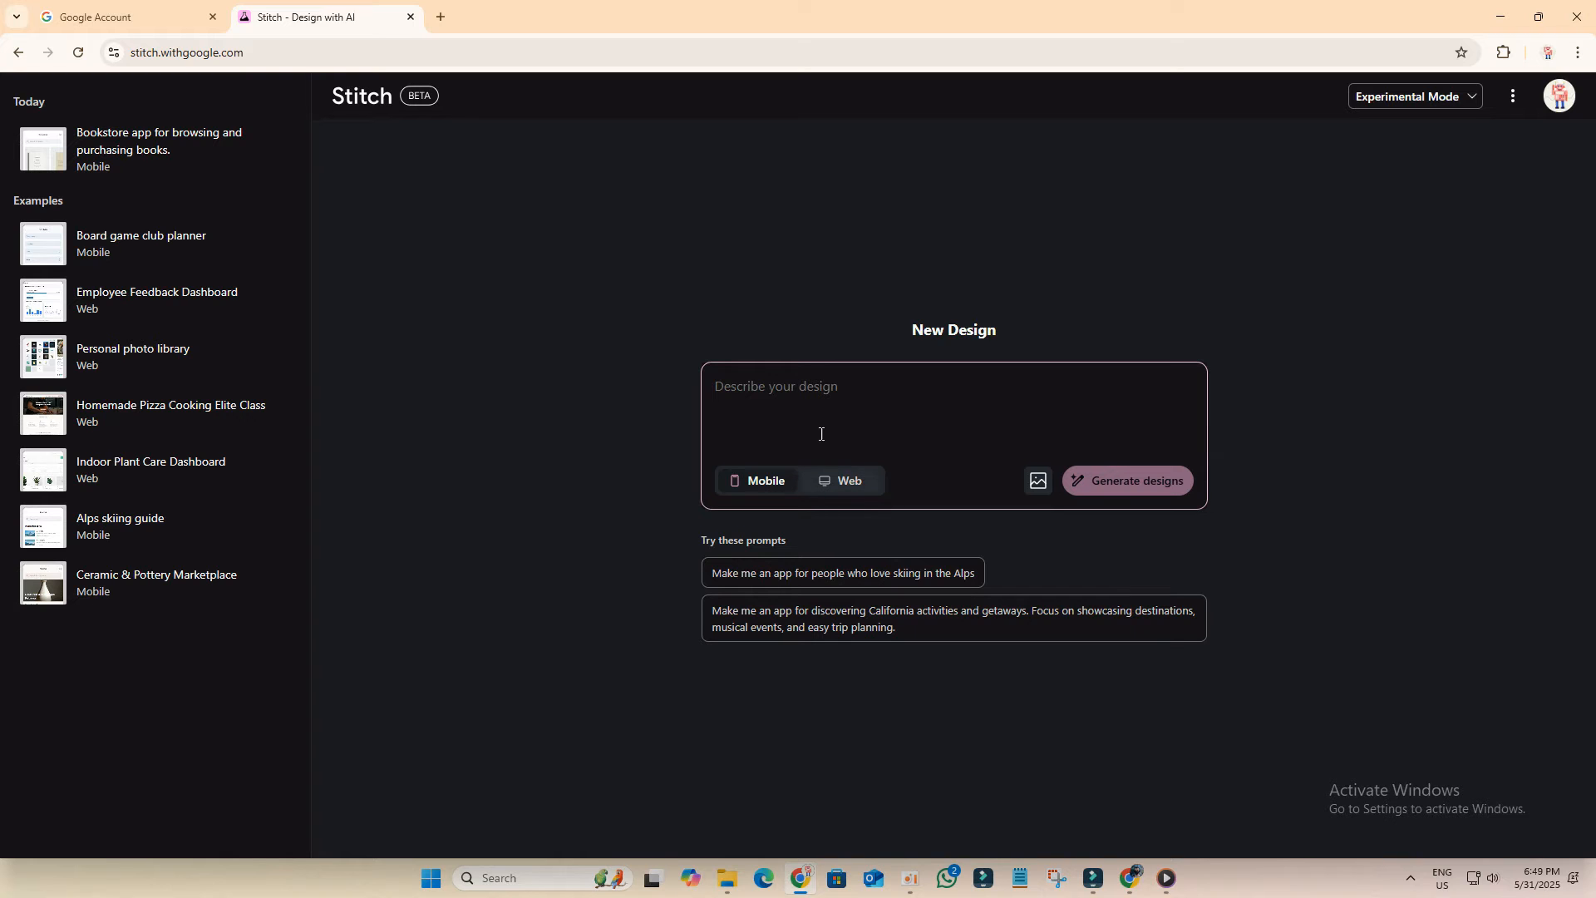
# Step: Paste the prompt 'Quiz screen for a math learning app showing progress bar, title, and four answer options.' and generate mobile designs
pyautogui.rightClick(788, 391)
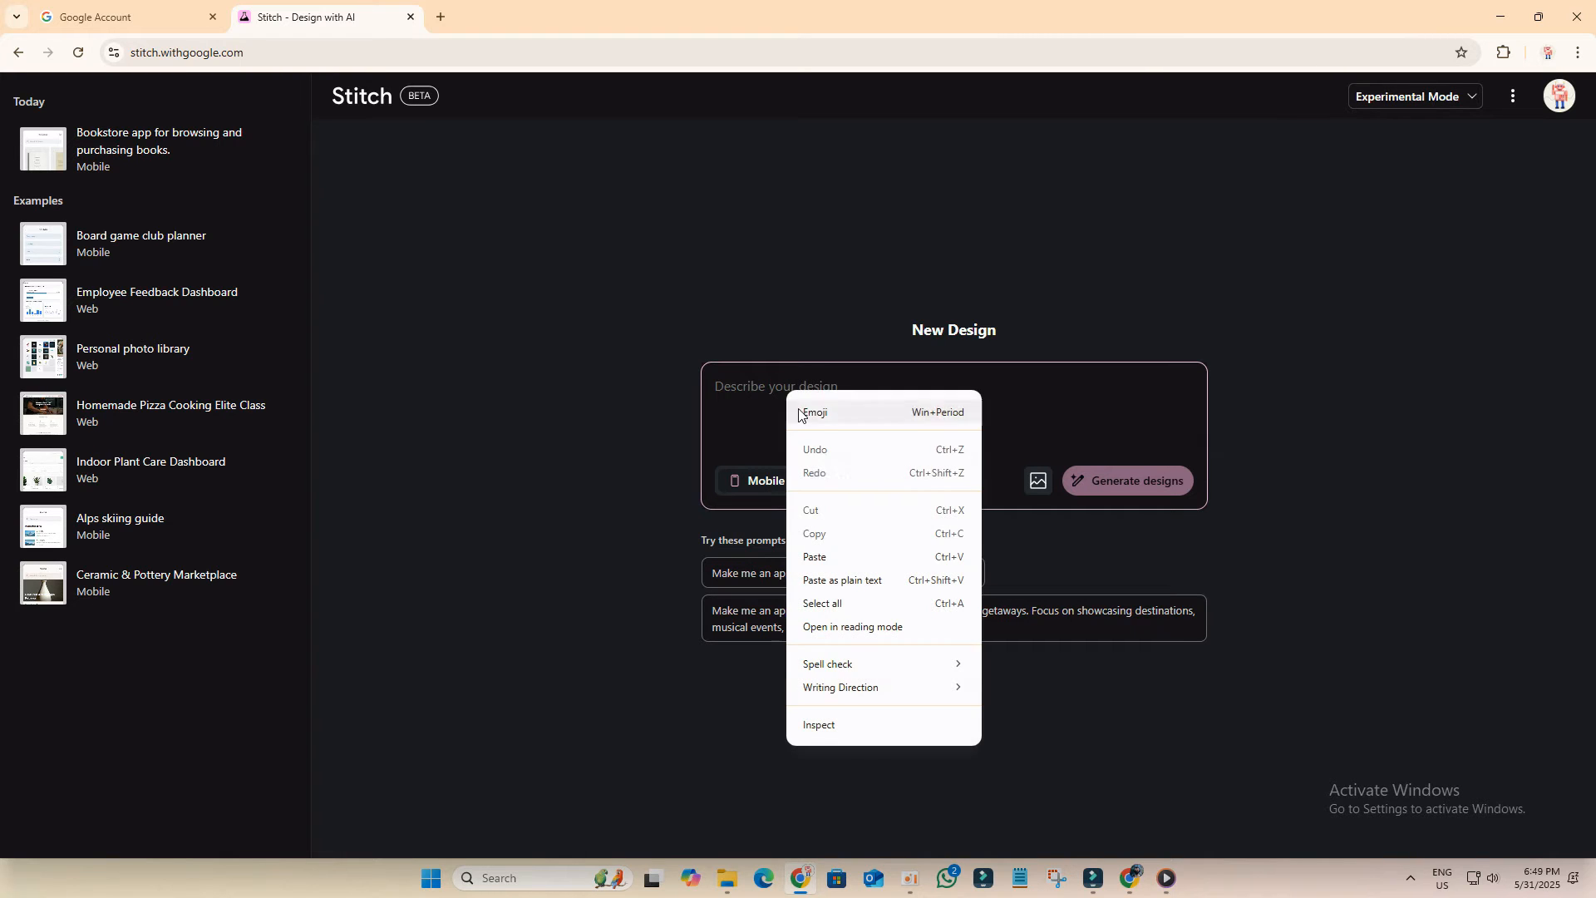
pyautogui.click(818, 556)
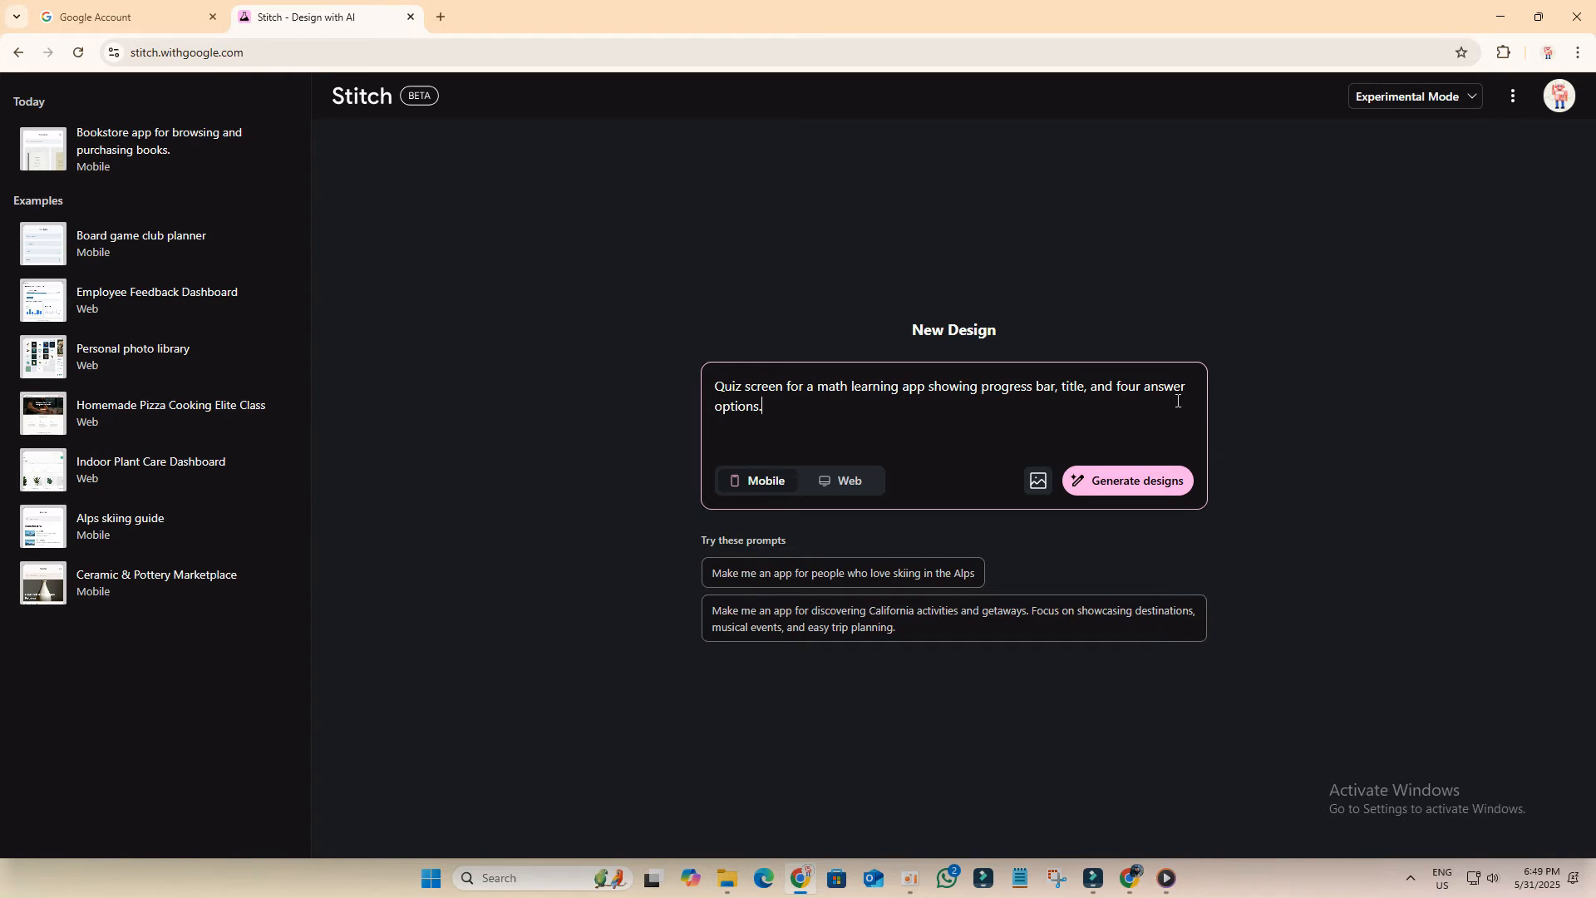
pyautogui.click(1121, 486)
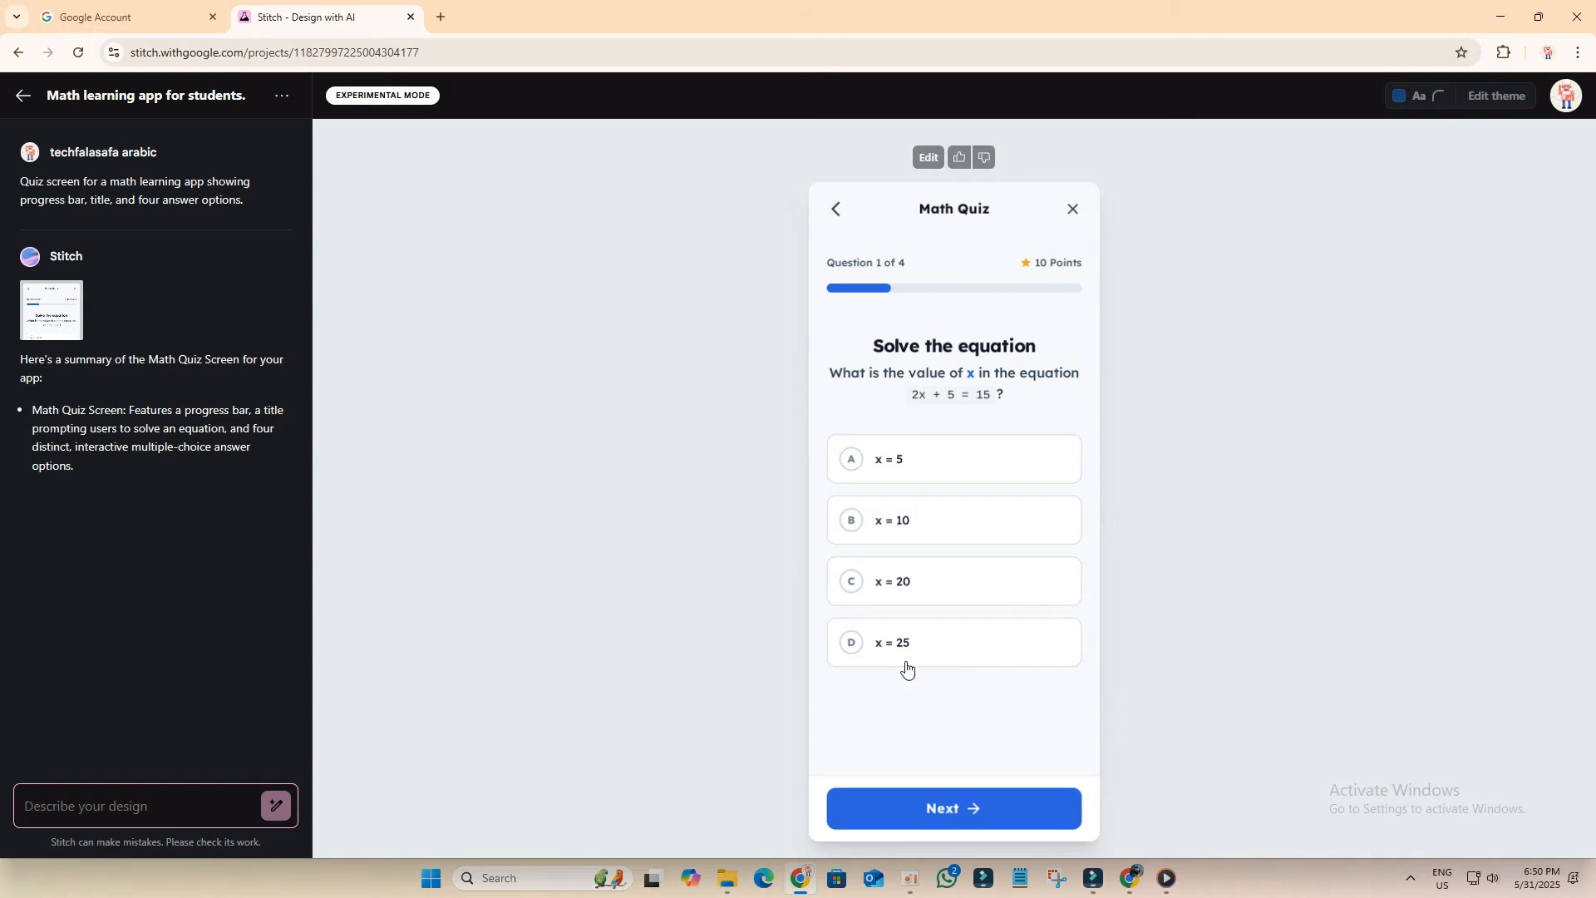
# Step: Generate mobile designs in Standard Mode for 'Create a fitness coaching app with dashboard, workout plans, progress tracker, and profile page'
pyautogui.click(37, 112)
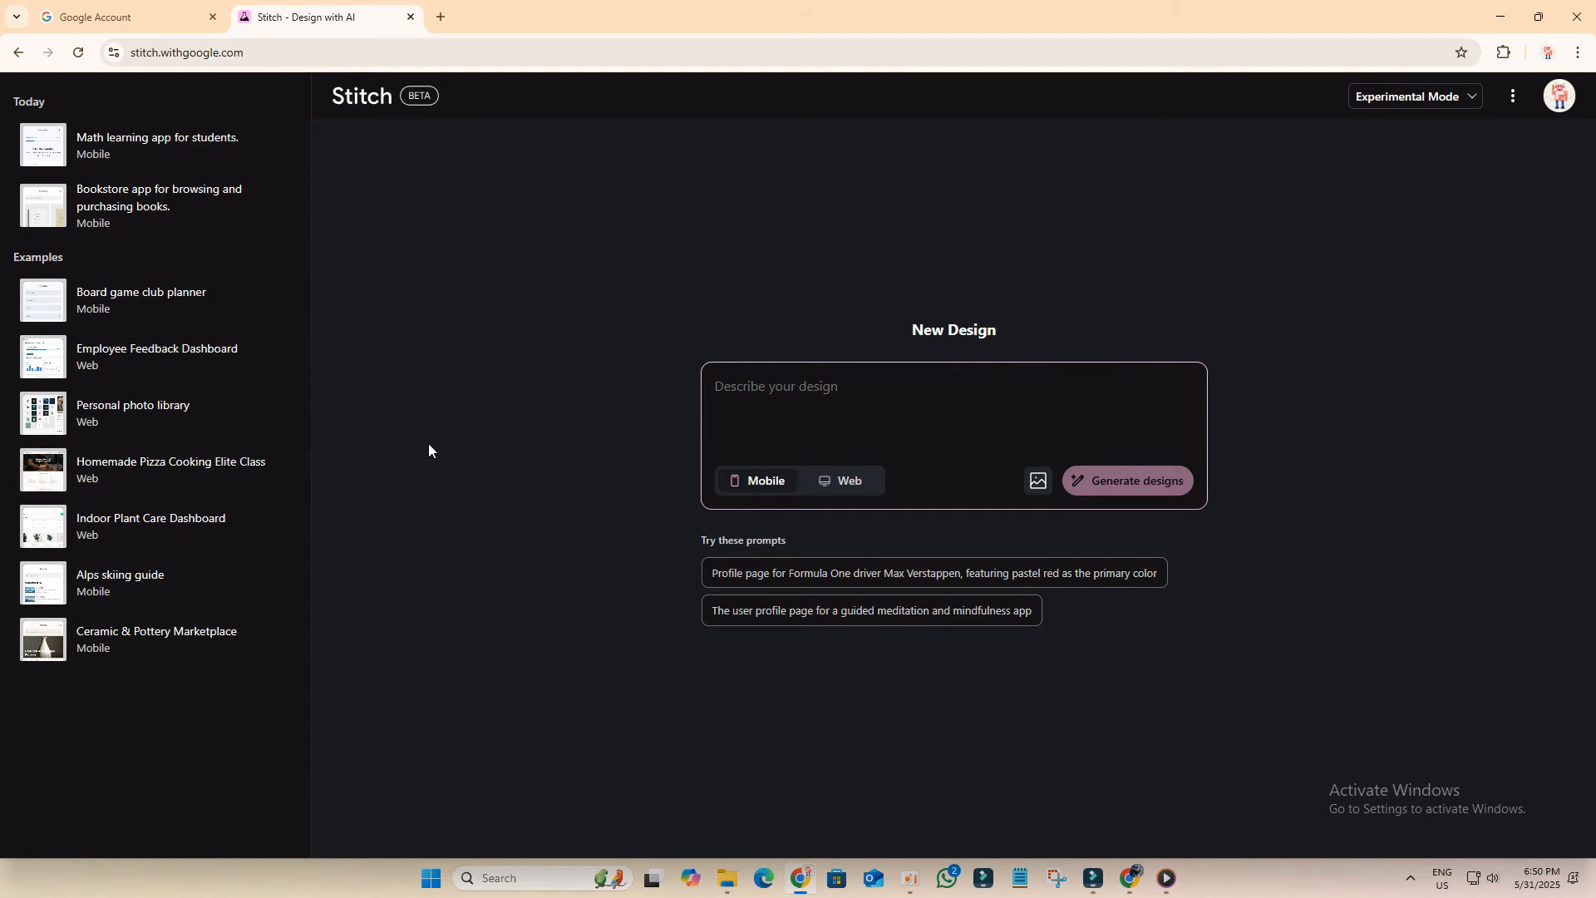
pyautogui.click(1385, 97)
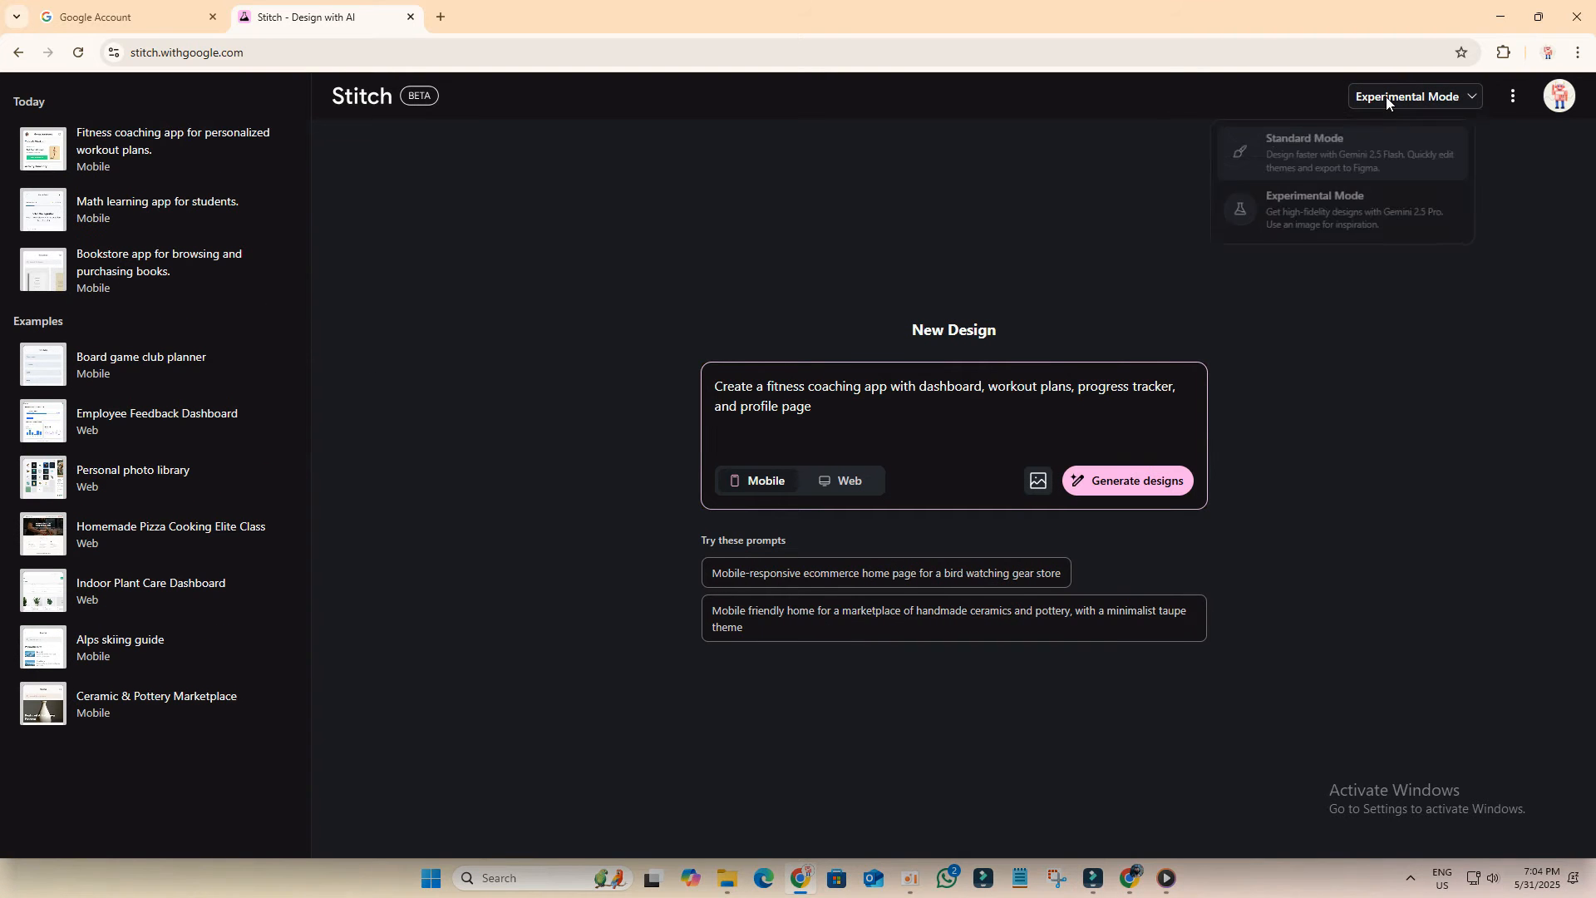
pyautogui.click(1312, 156)
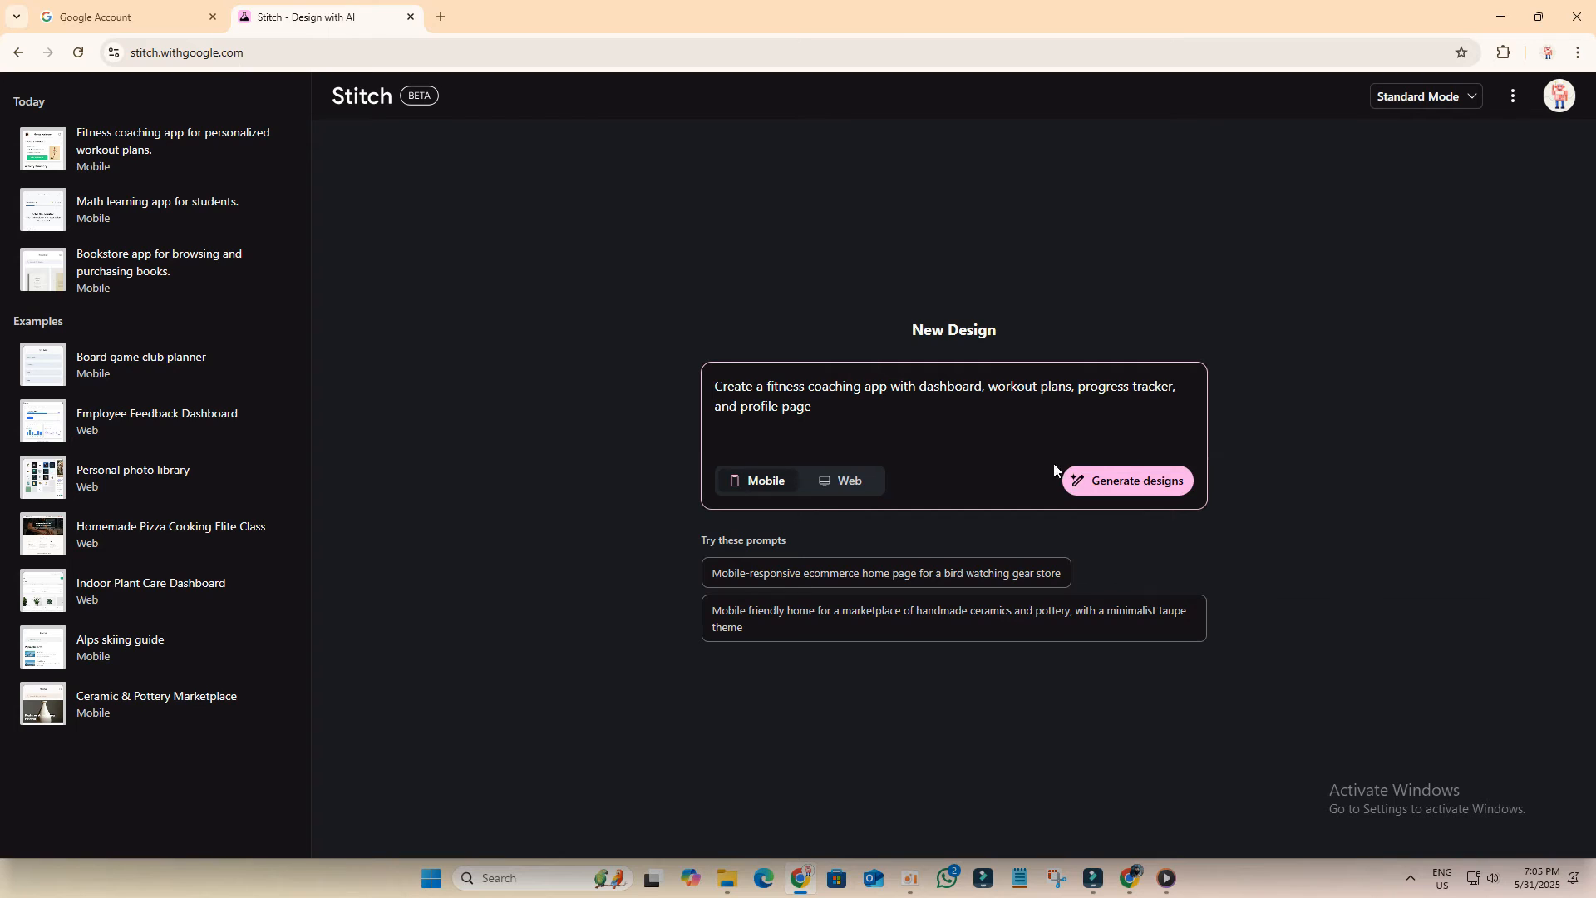
pyautogui.click(1124, 492)
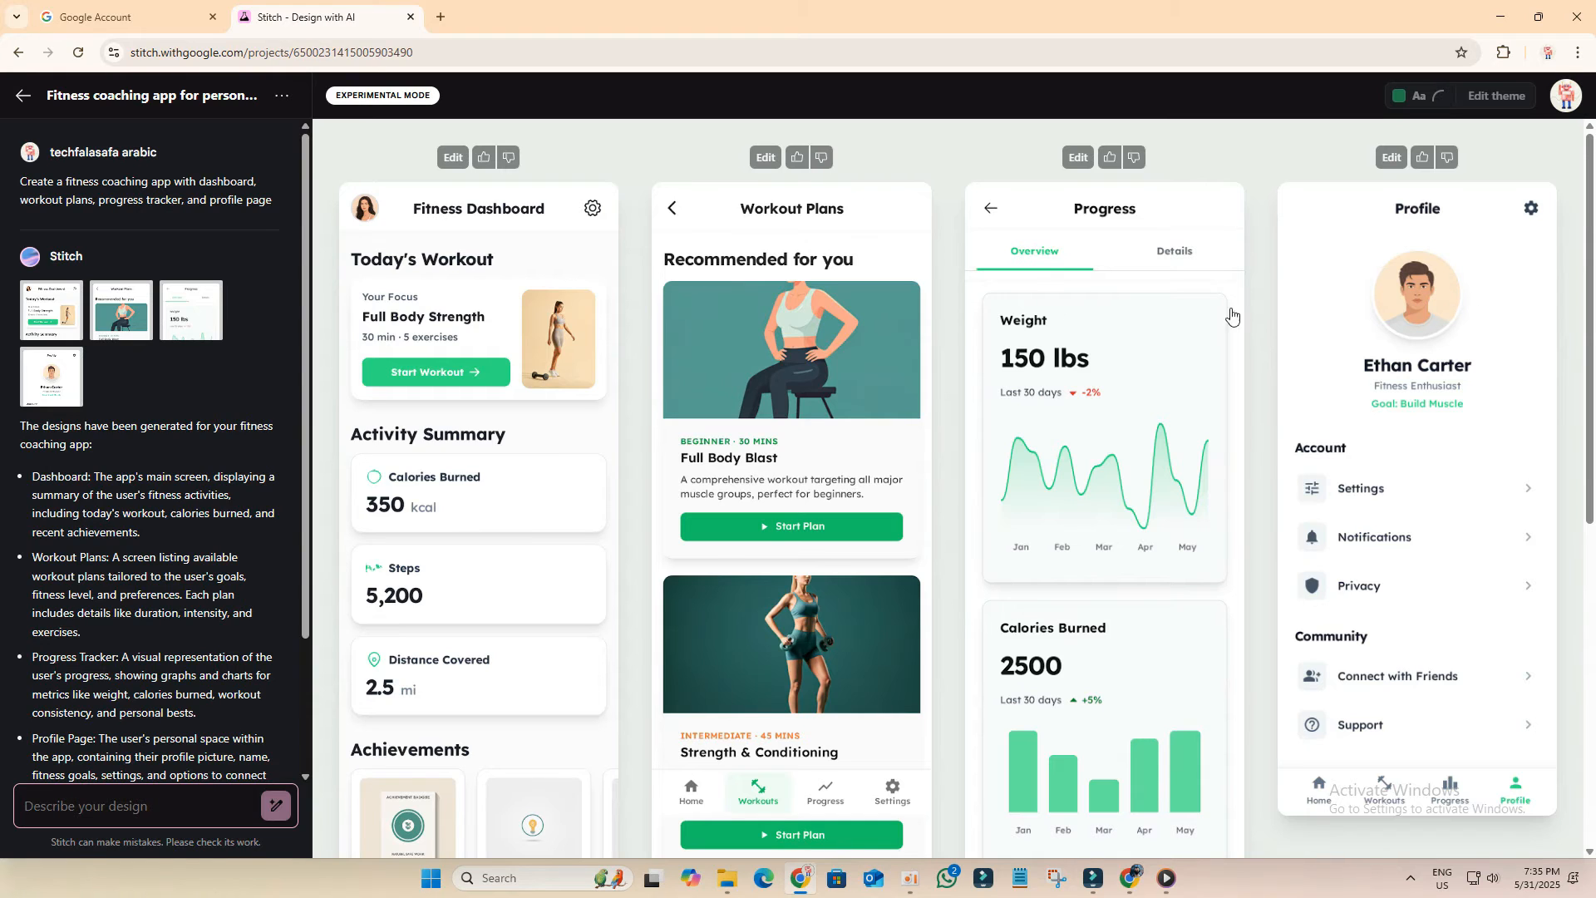
# Step: Apply a Dark theme with the Lexend font to the fitness app designs
pyautogui.moveTo(273, 200); pyautogui.dragTo(209, 199)
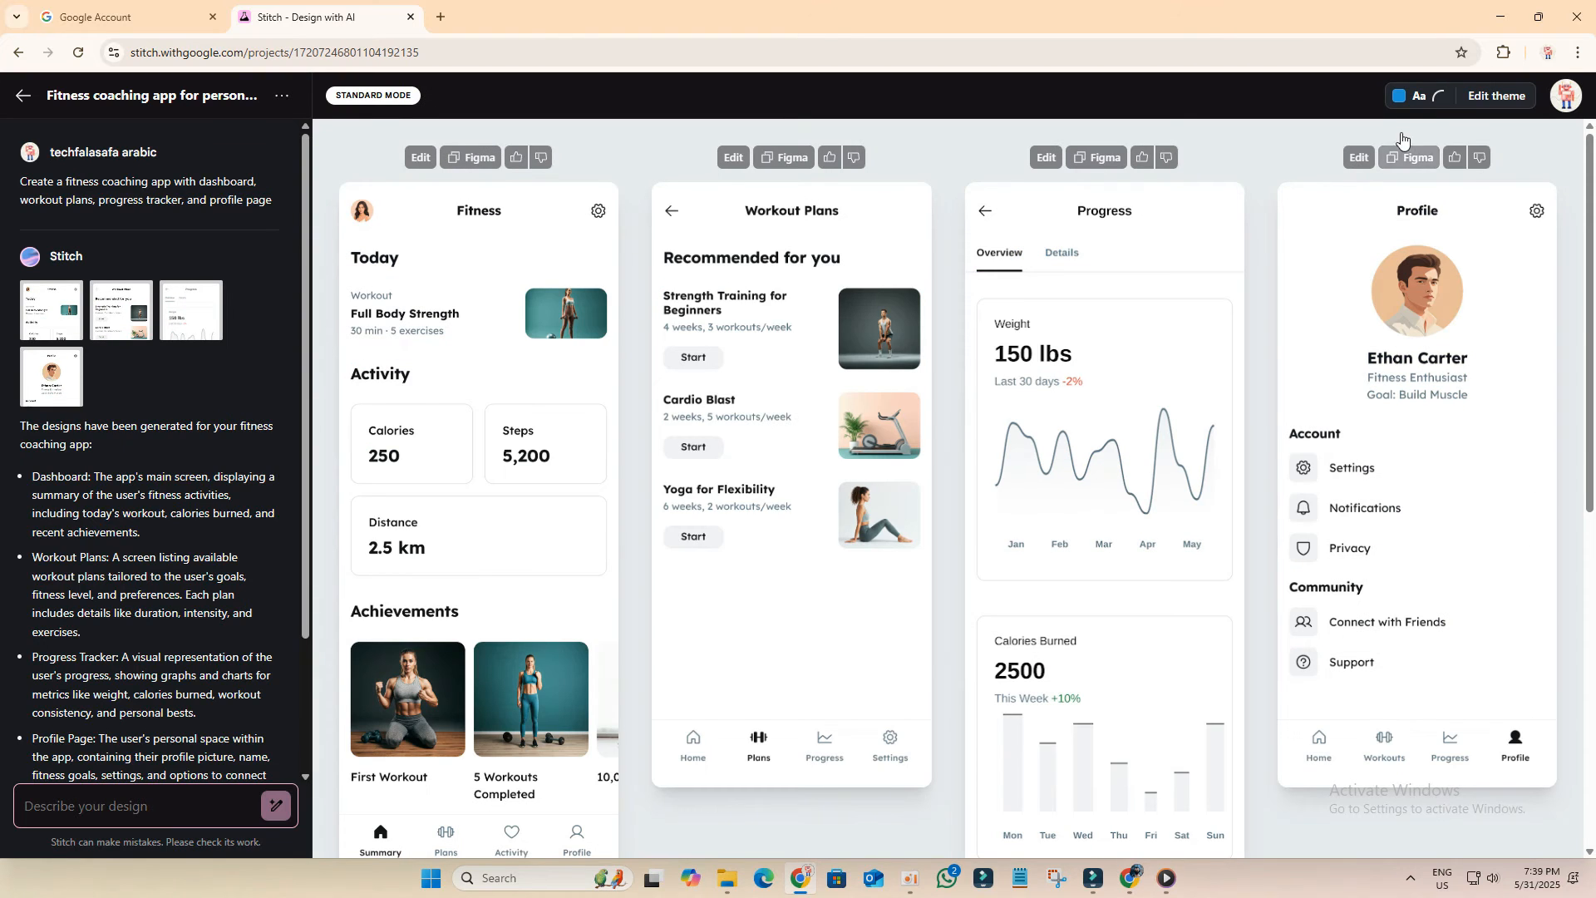
pyautogui.click(1440, 106)
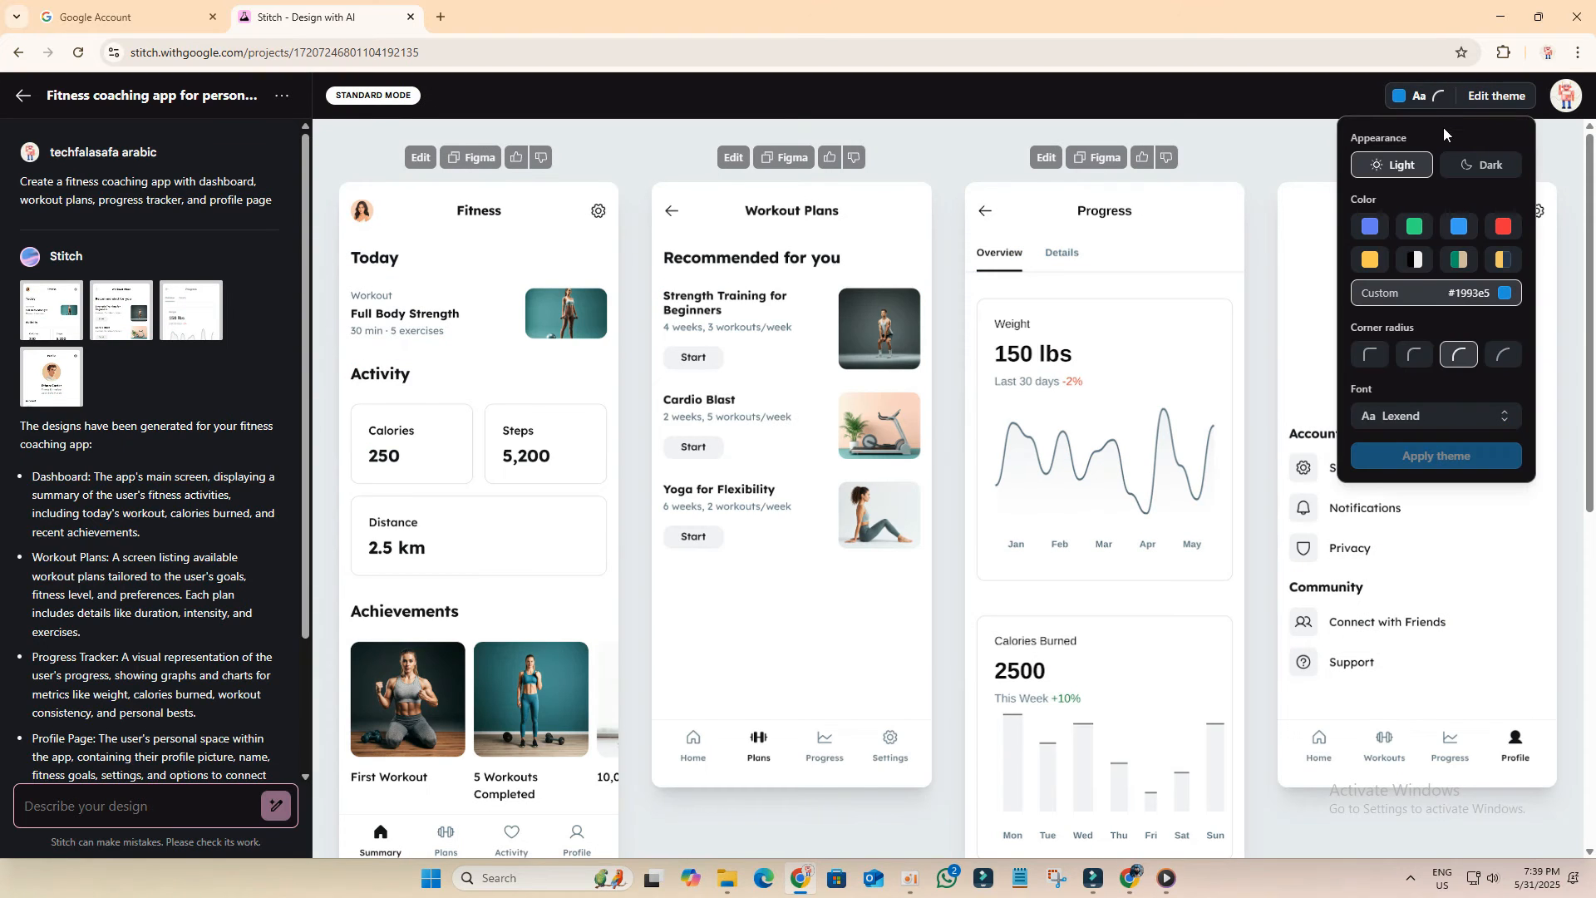
pyautogui.click(1467, 173)
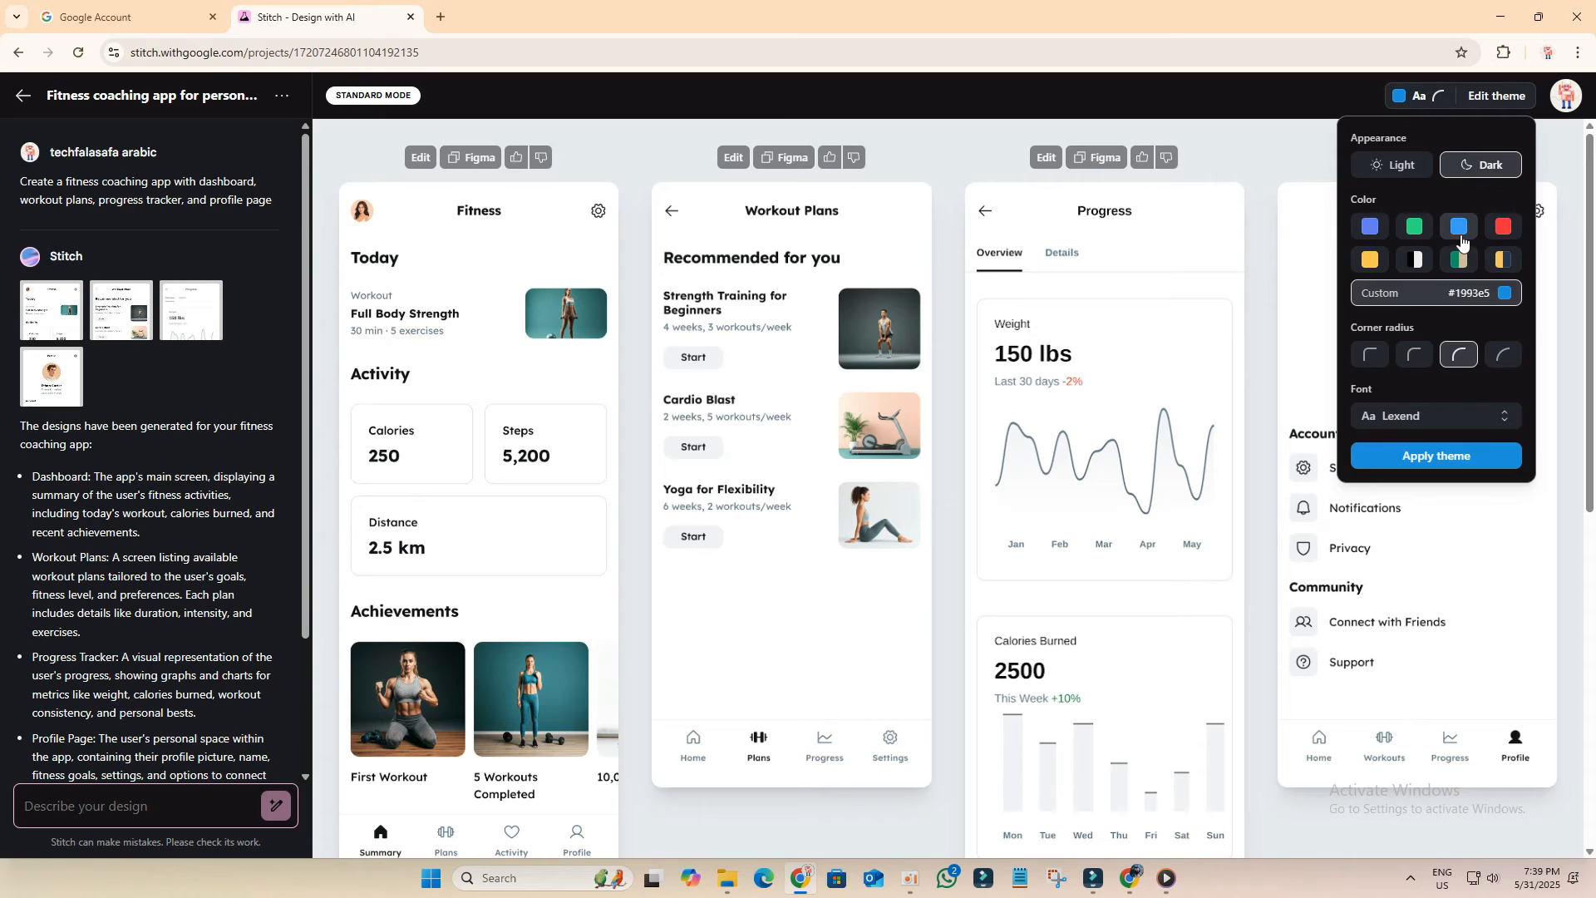
pyautogui.click(1404, 419)
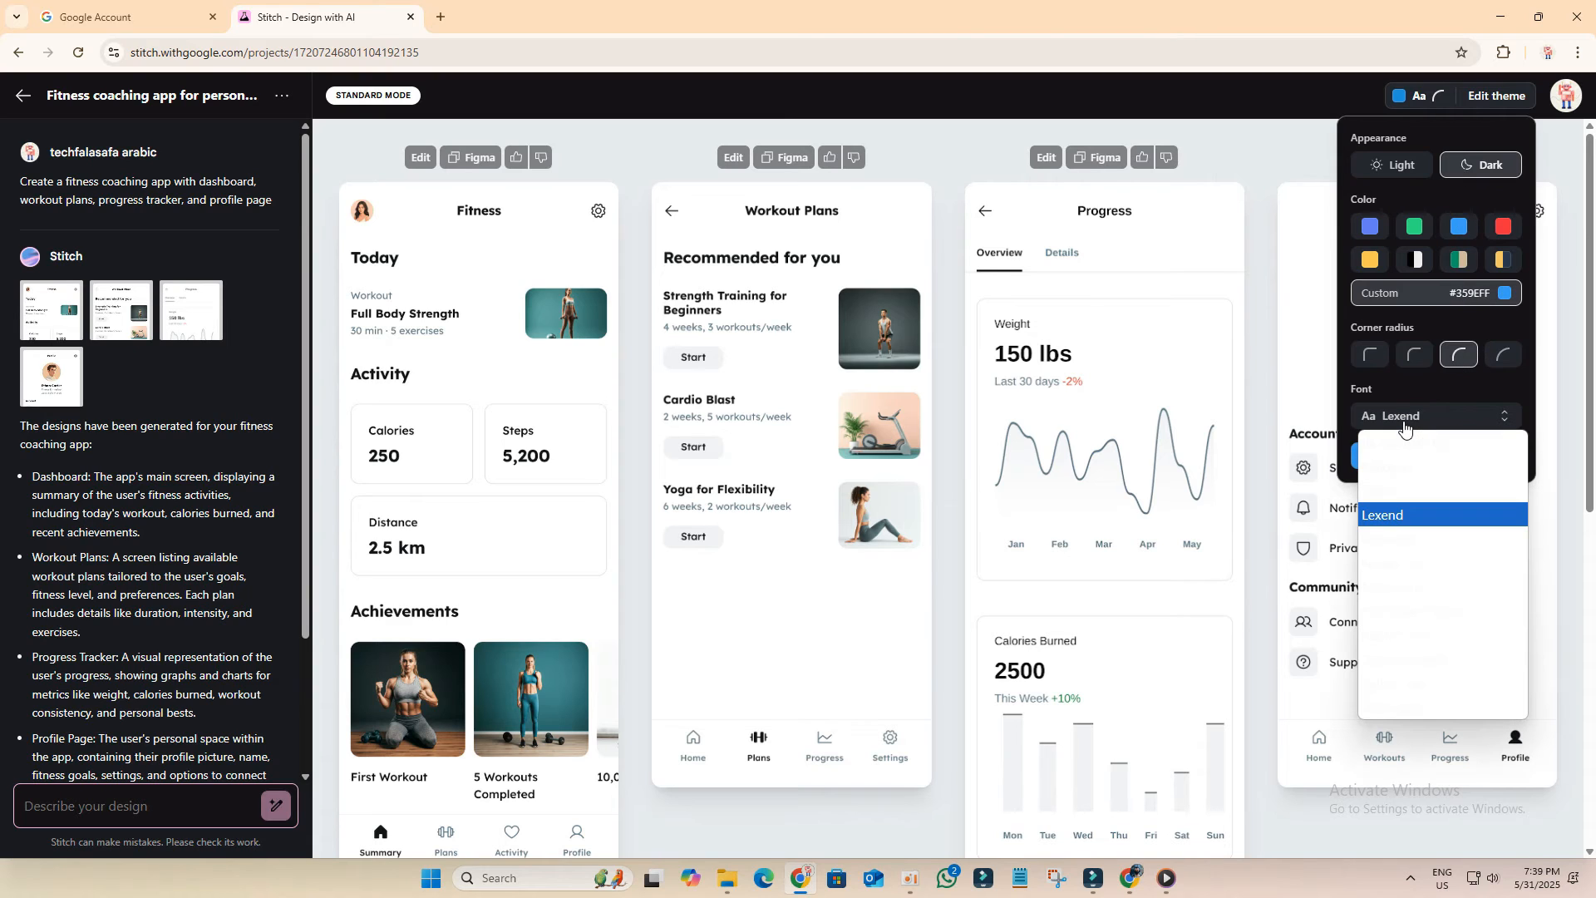
pyautogui.click(1384, 514)
pyautogui.click(1417, 458)
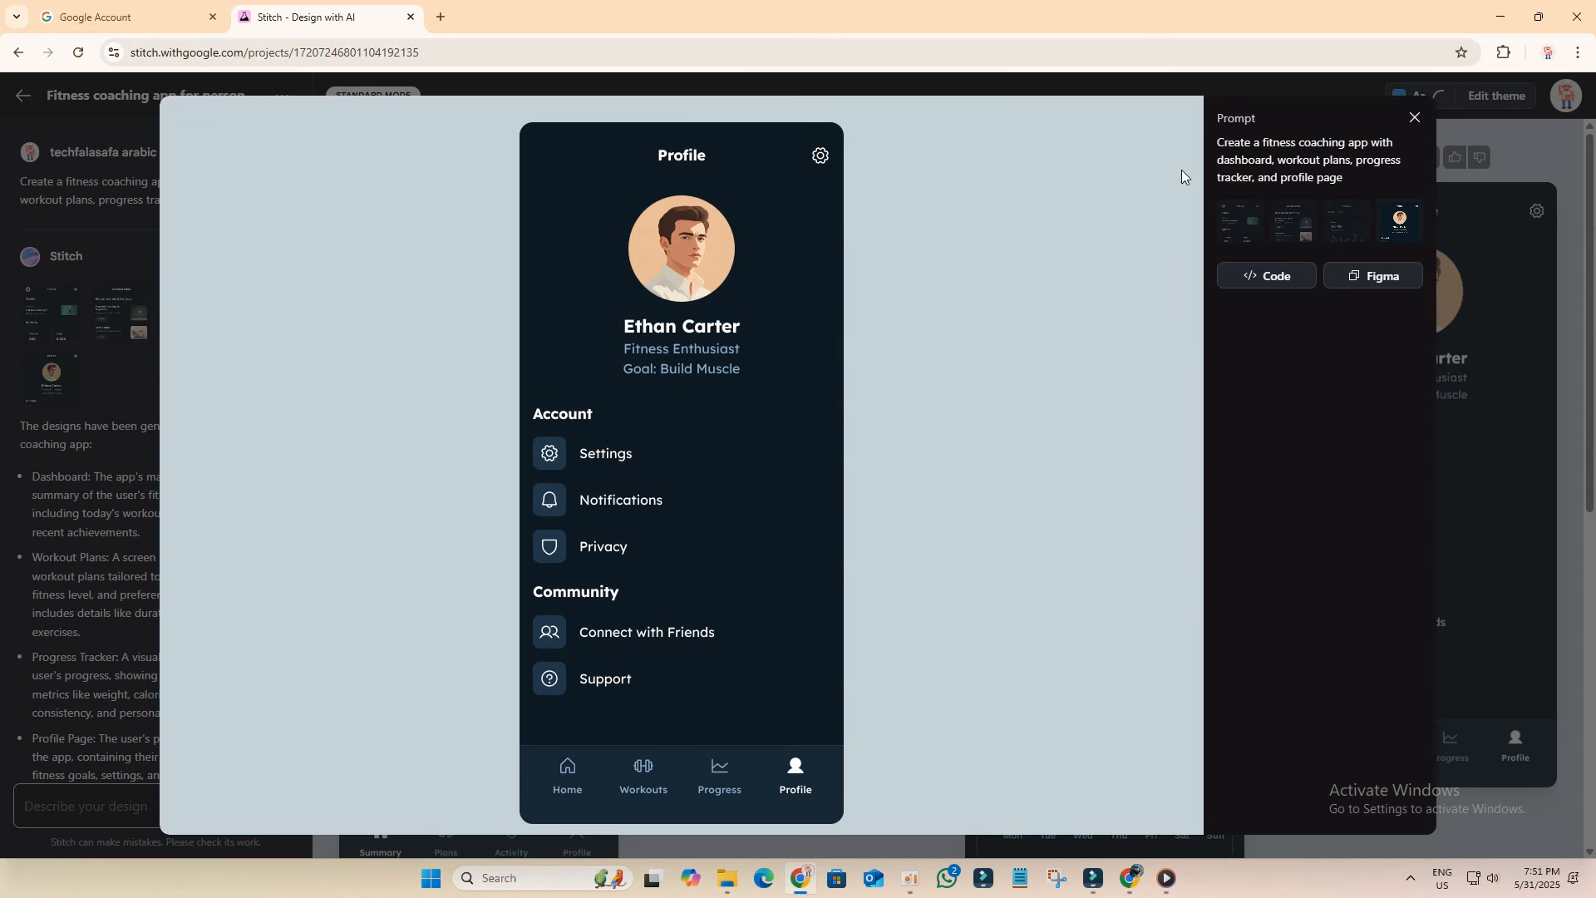
# Step: Edit the Profile screen with the instruction 'Change name to FitLife Coach'
pyautogui.click(1412, 119)
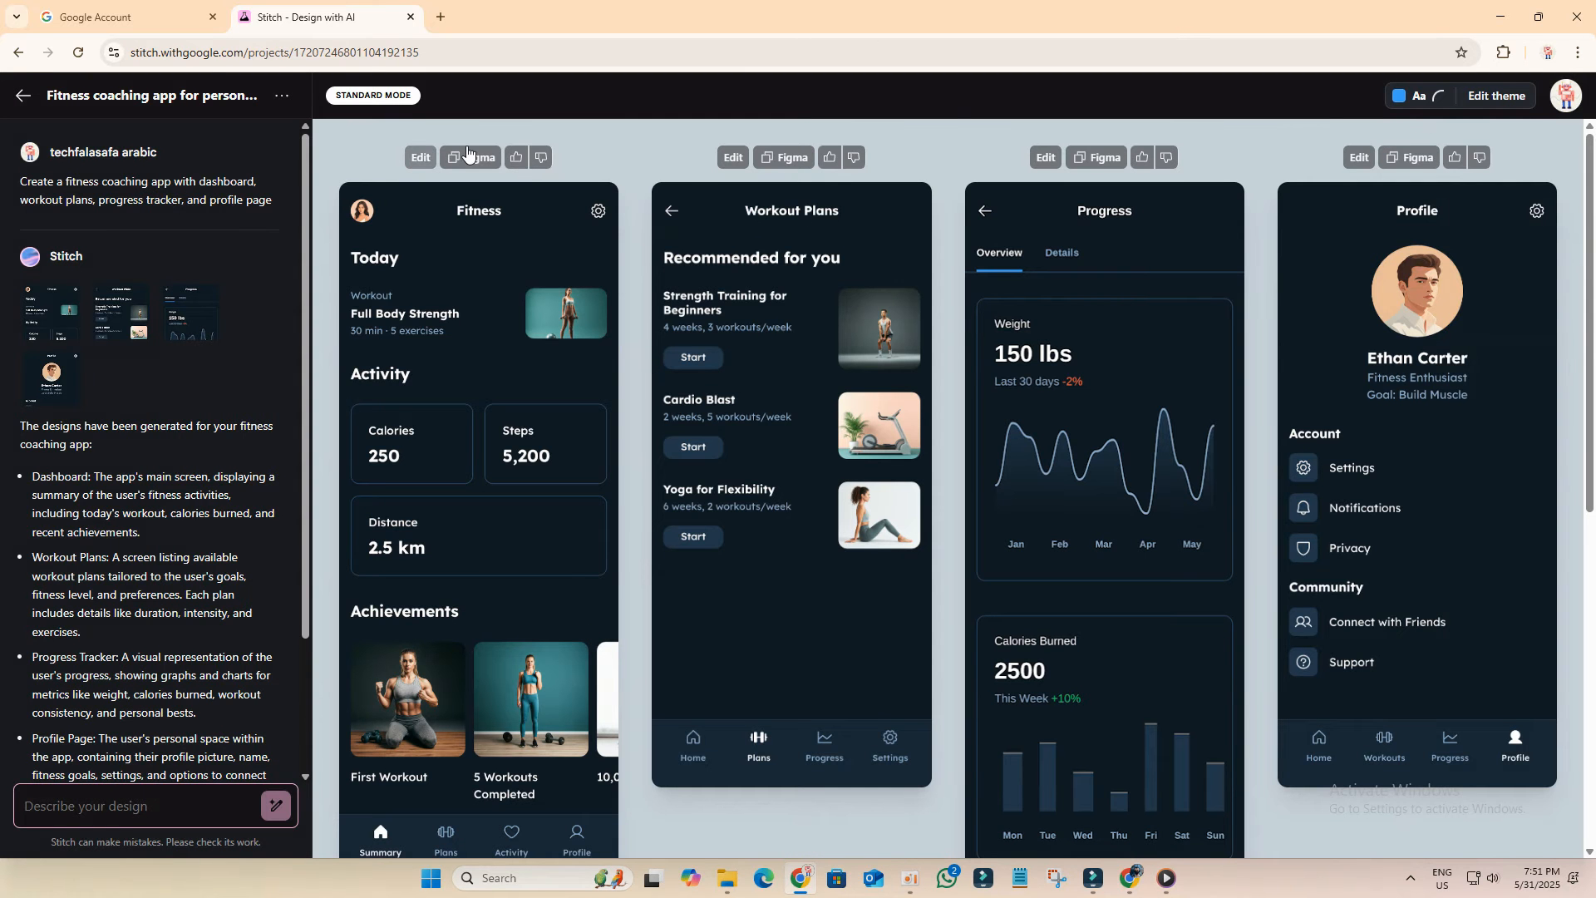
pyautogui.click(1366, 159)
pyautogui.write('Change name to FitLife Coach')
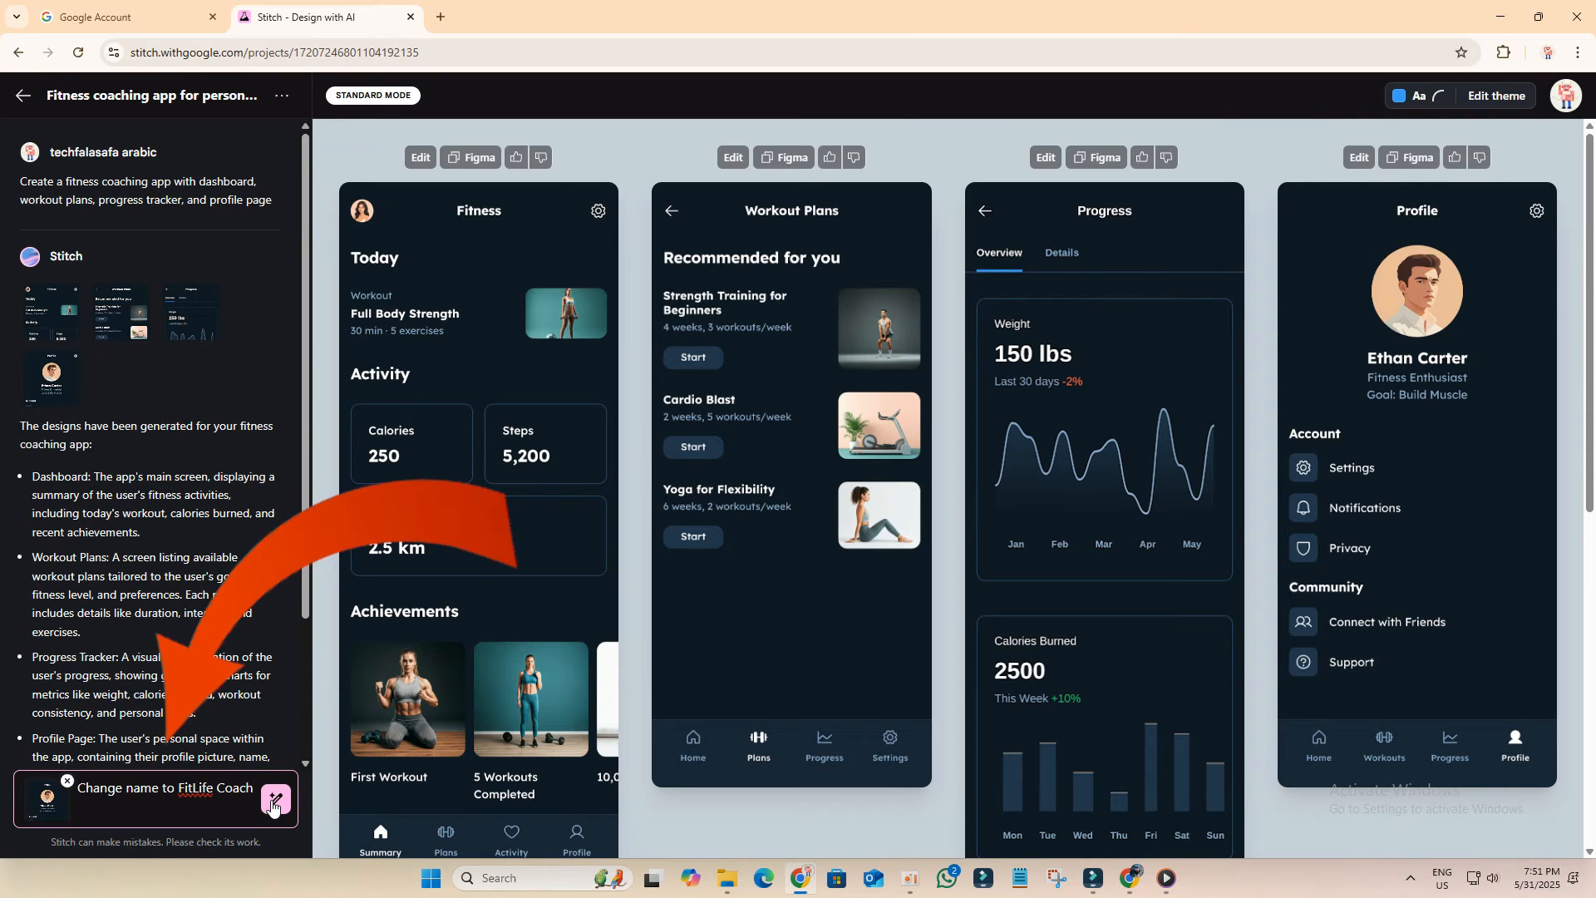
pyautogui.click(275, 802)
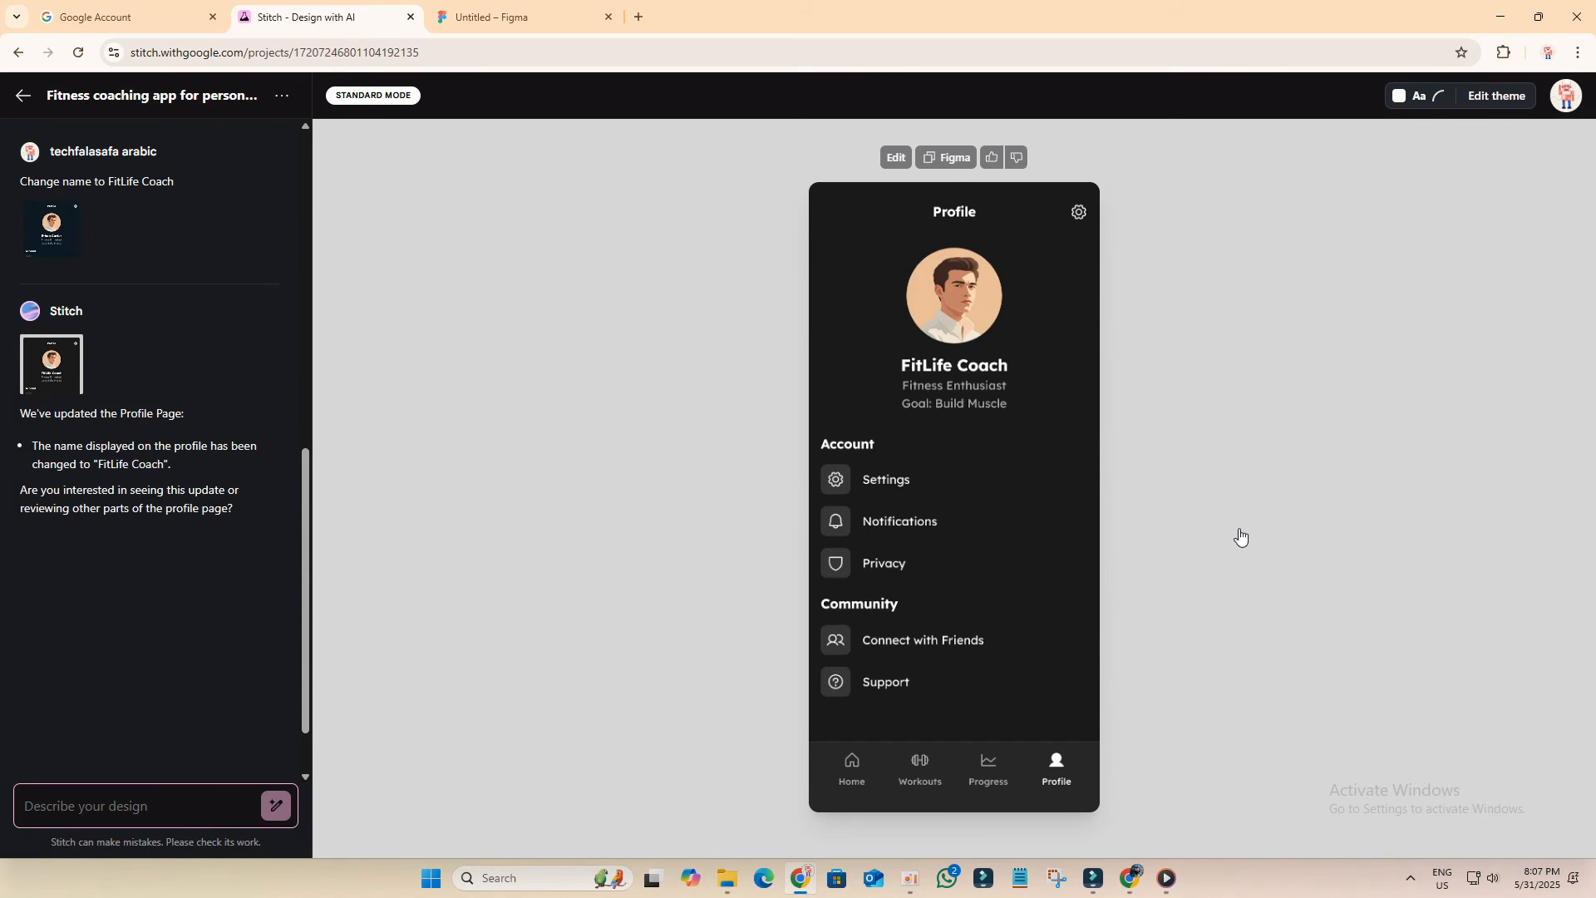
# Step: Copy the updated Profile design for Figma and paste it into the Untitled Figma file
pyautogui.click(949, 160)
pyautogui.click(527, 17)
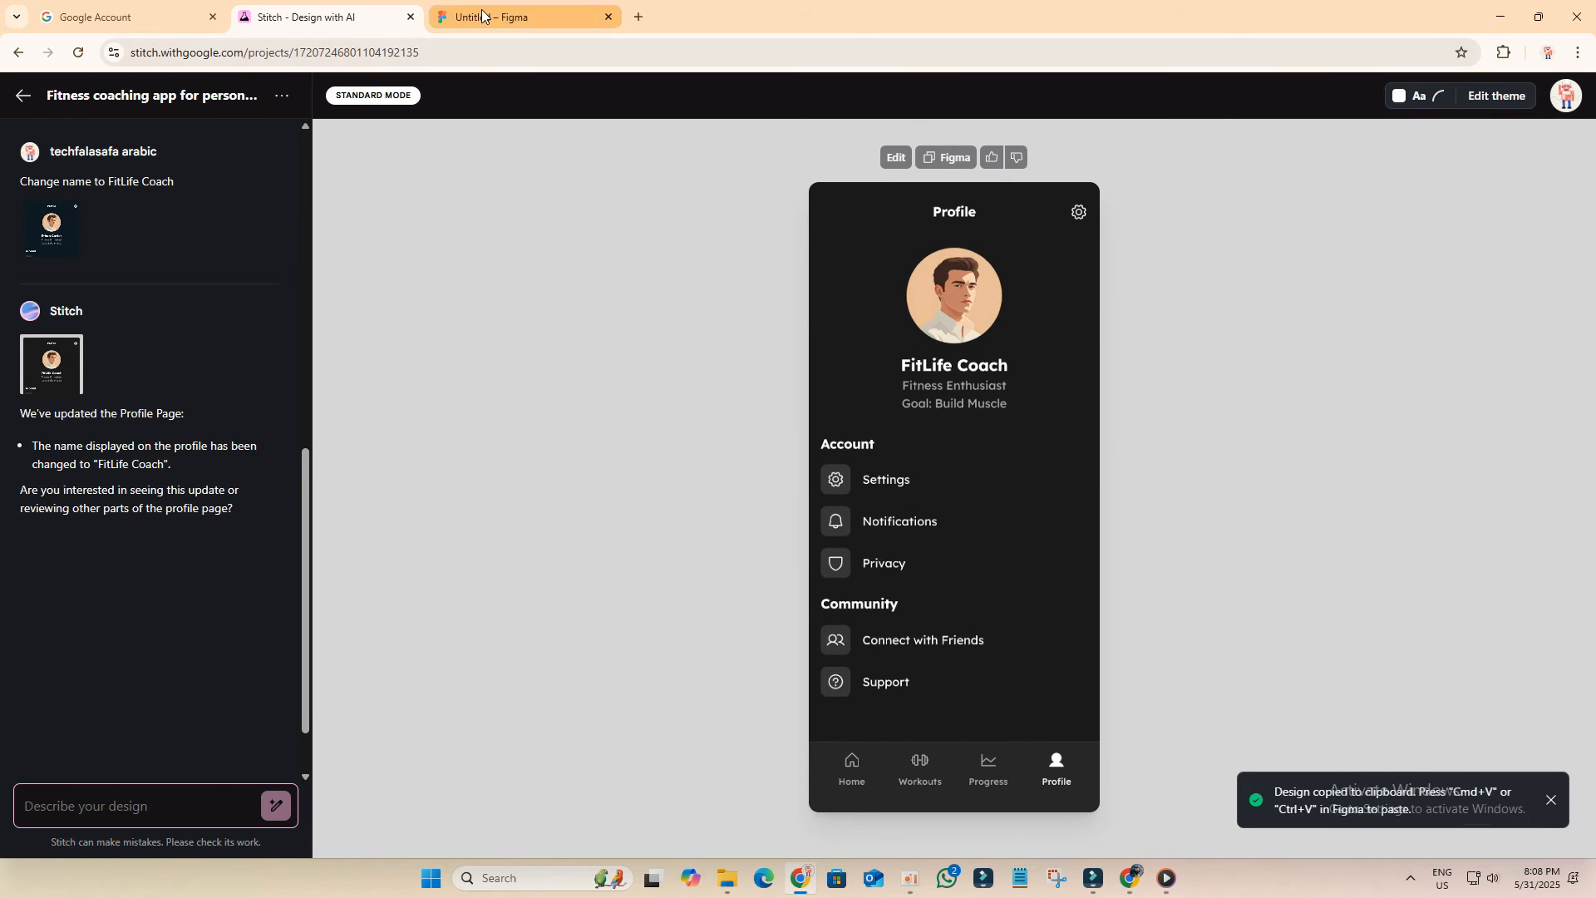
pyautogui.rightClick(800, 357)
pyautogui.click(819, 371)
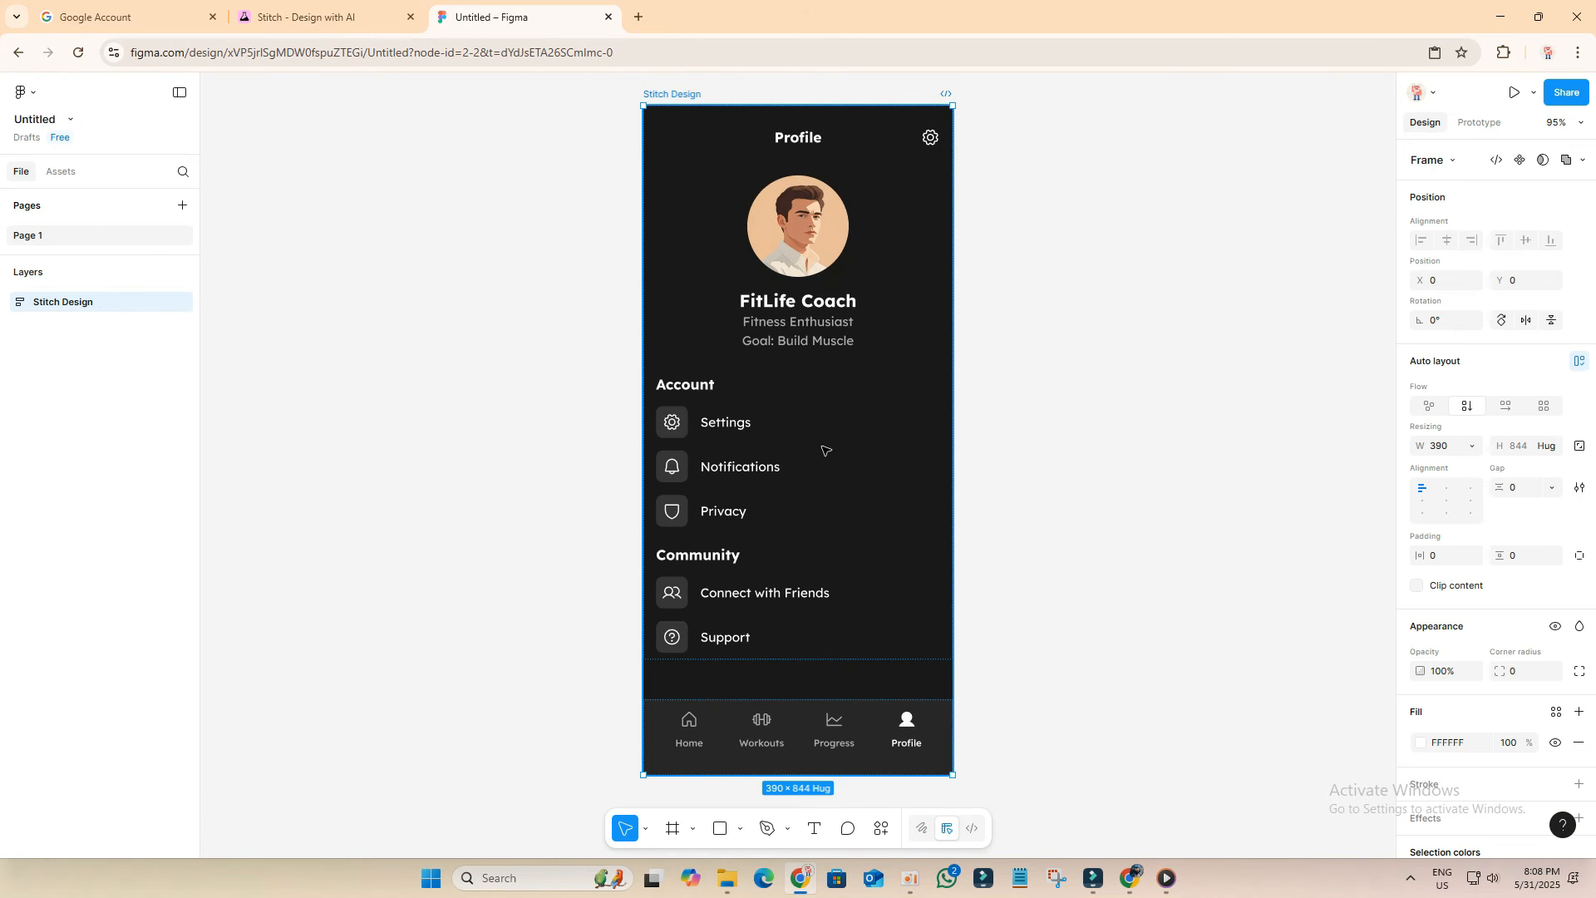
# Step: Inspect the pasted design's layer structure by selecting its frames and elements
pyautogui.click(723, 426)
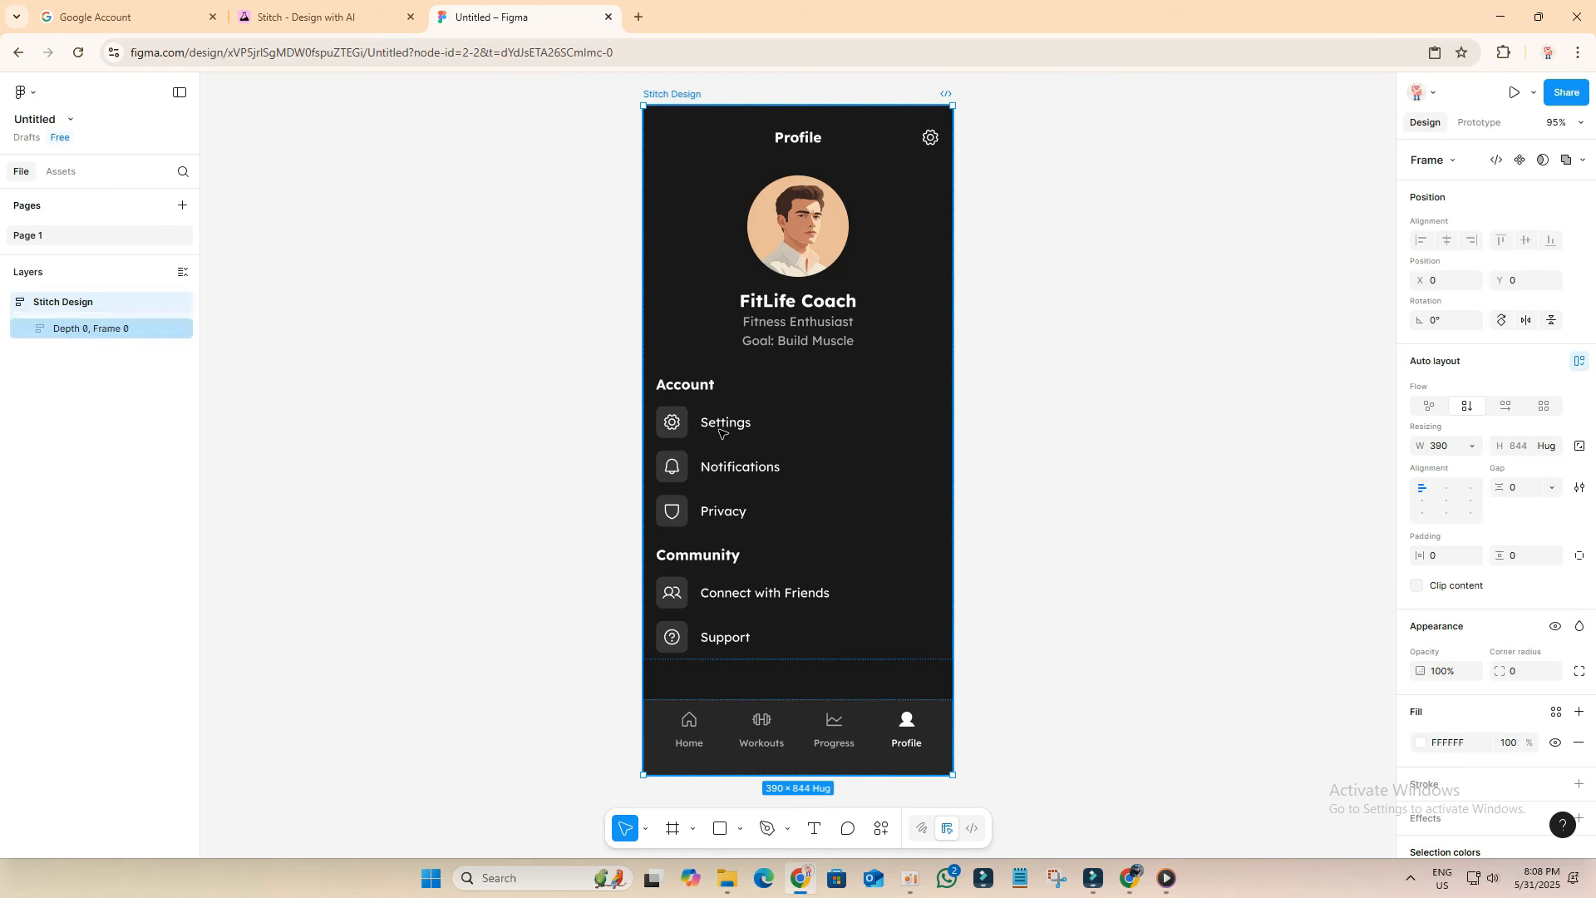
pyautogui.click(673, 829)
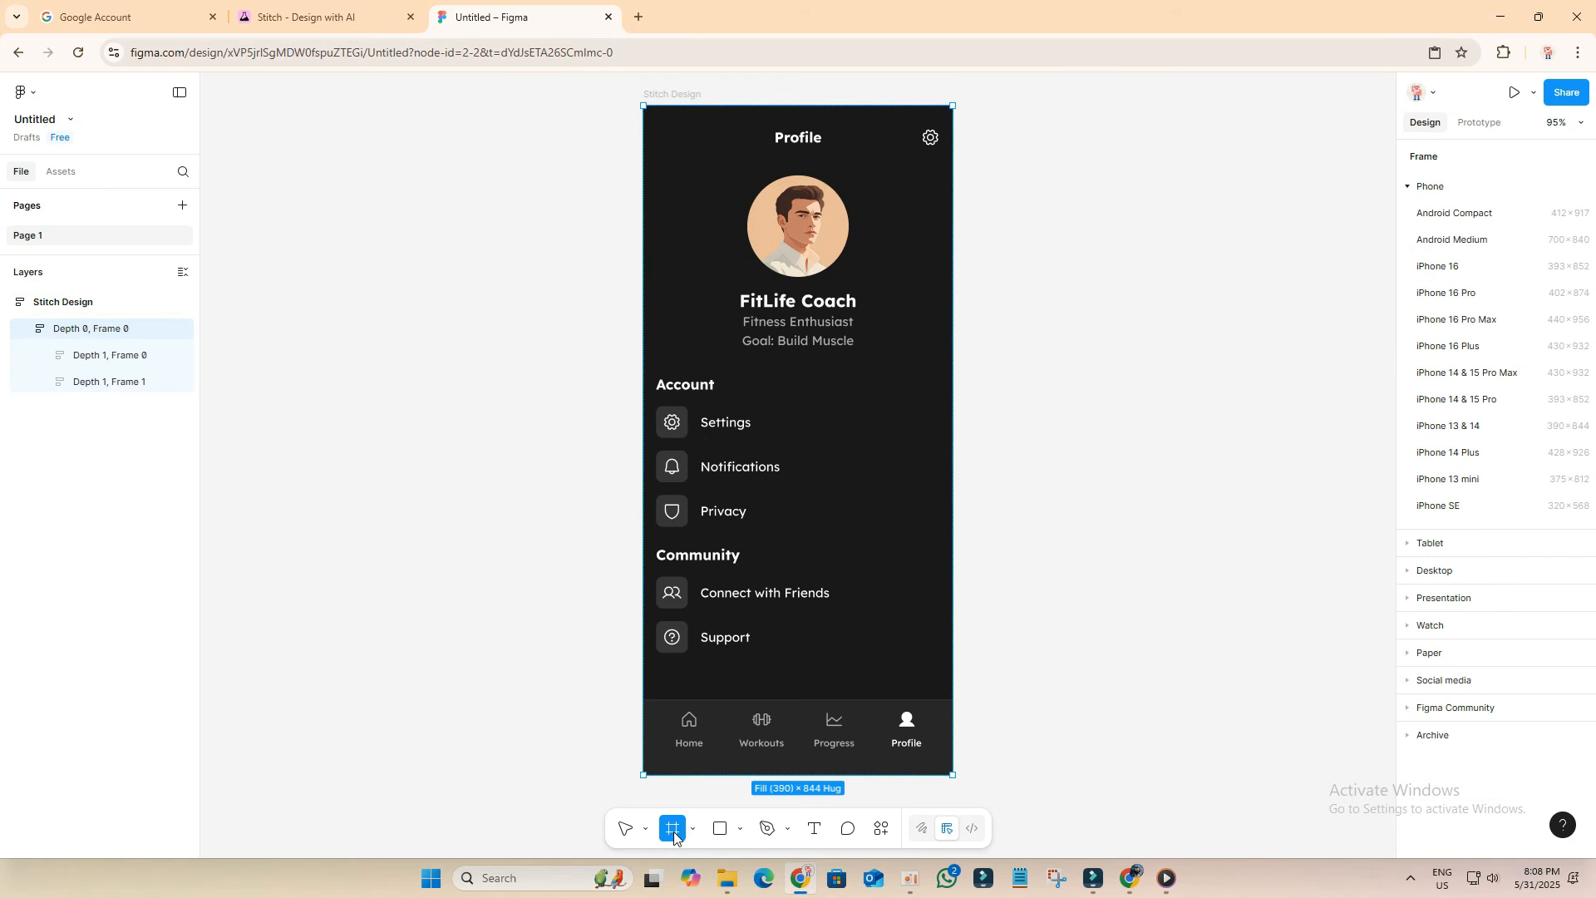
pyautogui.click(739, 583)
pyautogui.click(719, 497)
pyautogui.click(718, 477)
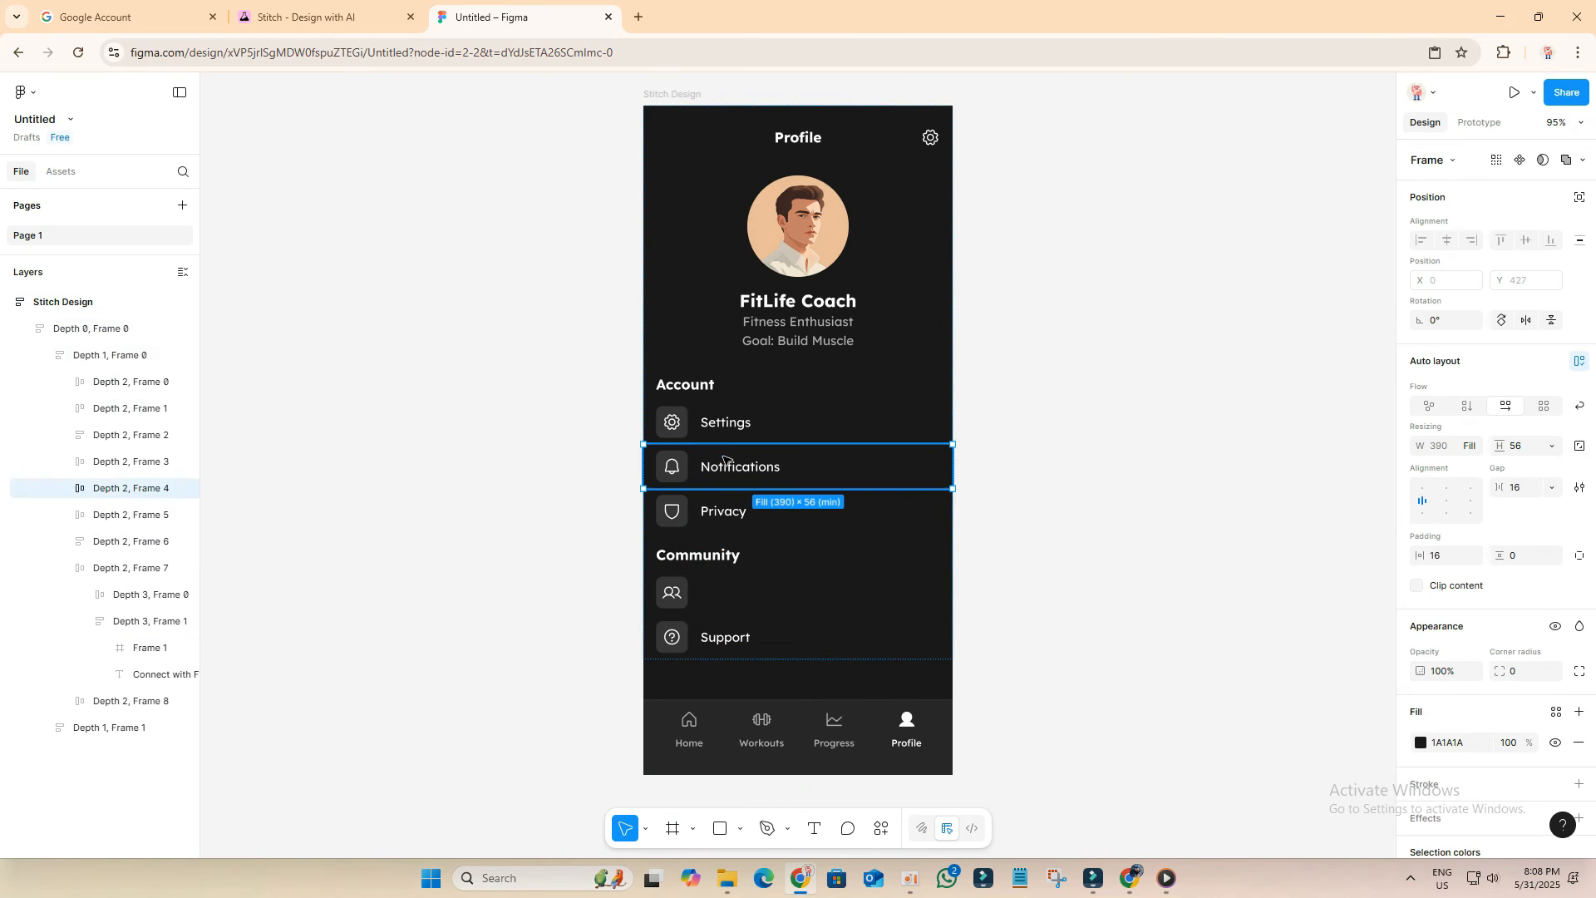
pyautogui.click(748, 343)
pyautogui.click(791, 511)
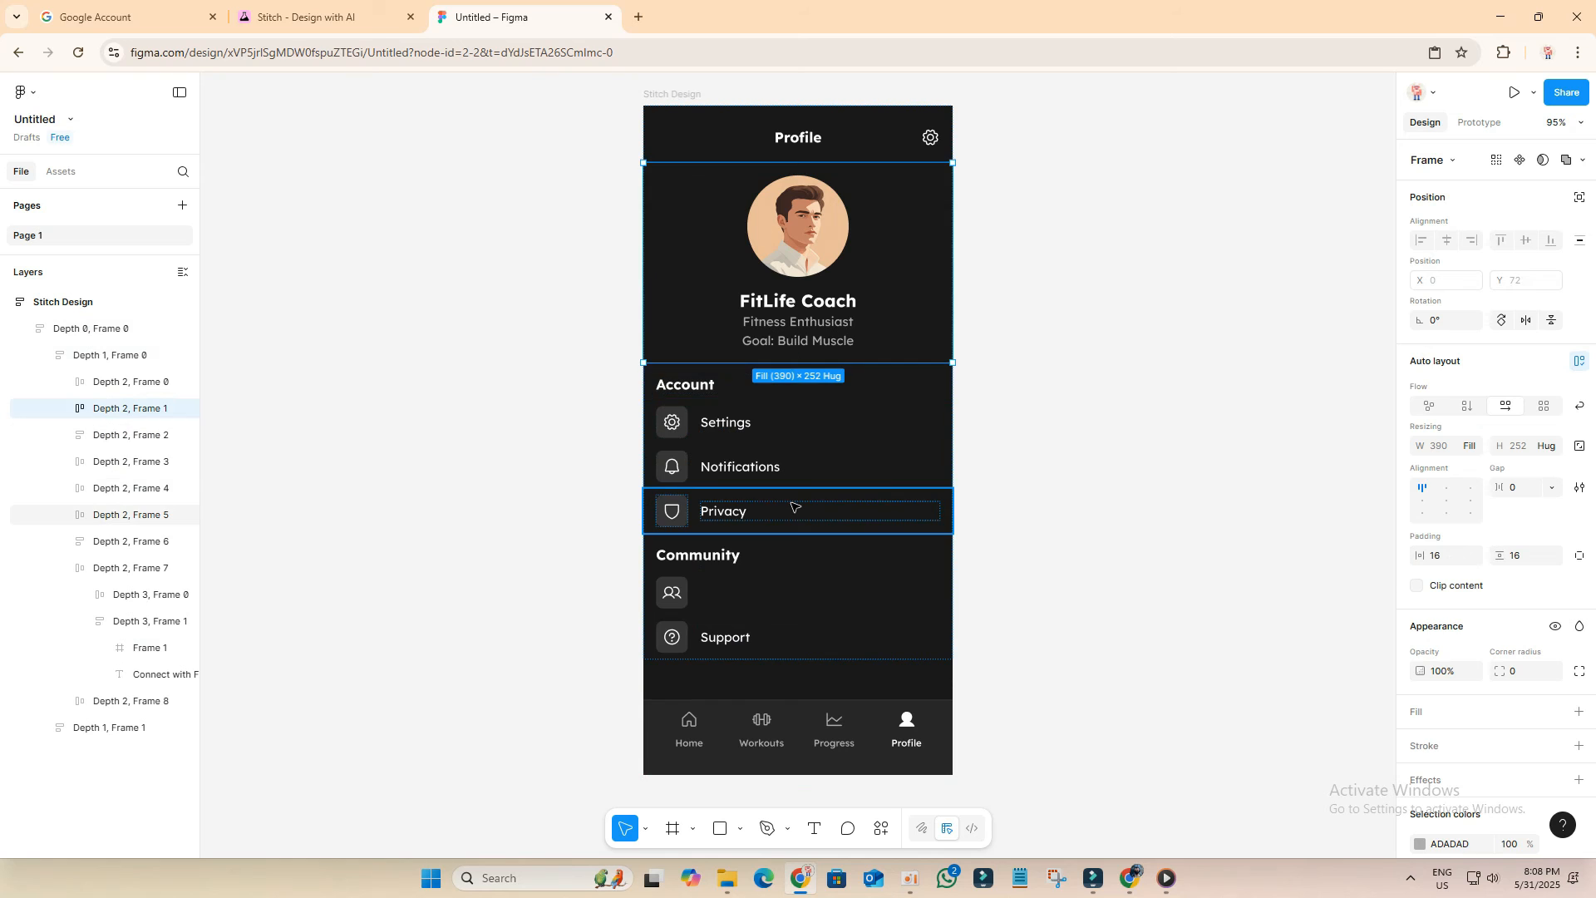
pyautogui.click(791, 601)
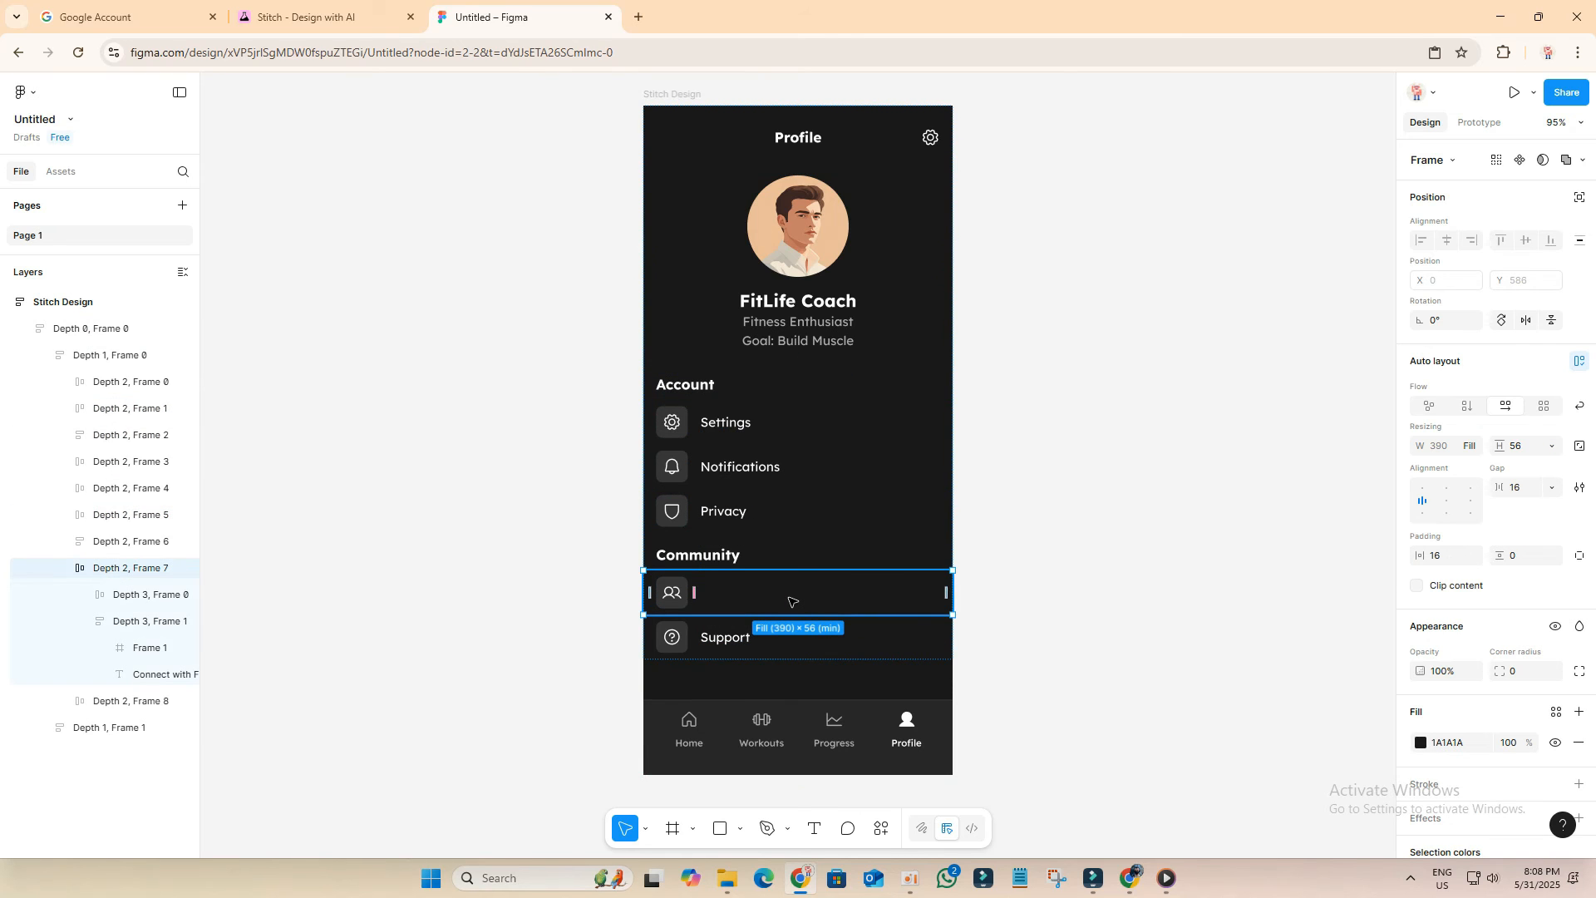
pyautogui.click(773, 468)
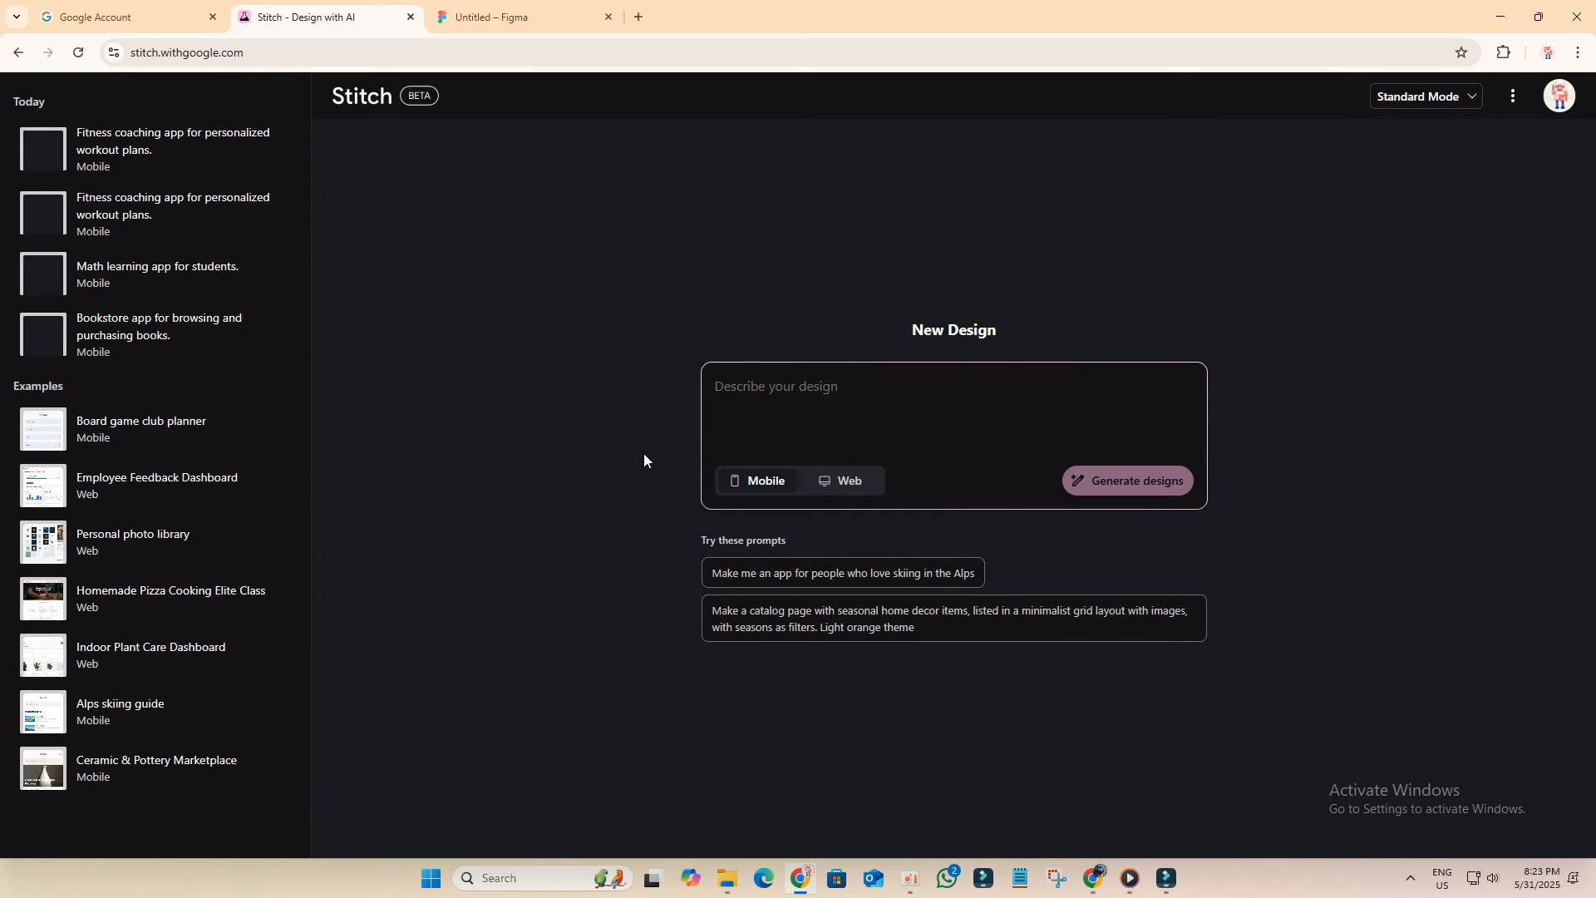
# Step: Generate a Web design from 'Design a homepage for a photography portfolio named PixelLens. Showcase featured photos and a gallery section.'
pyautogui.click(847, 484)
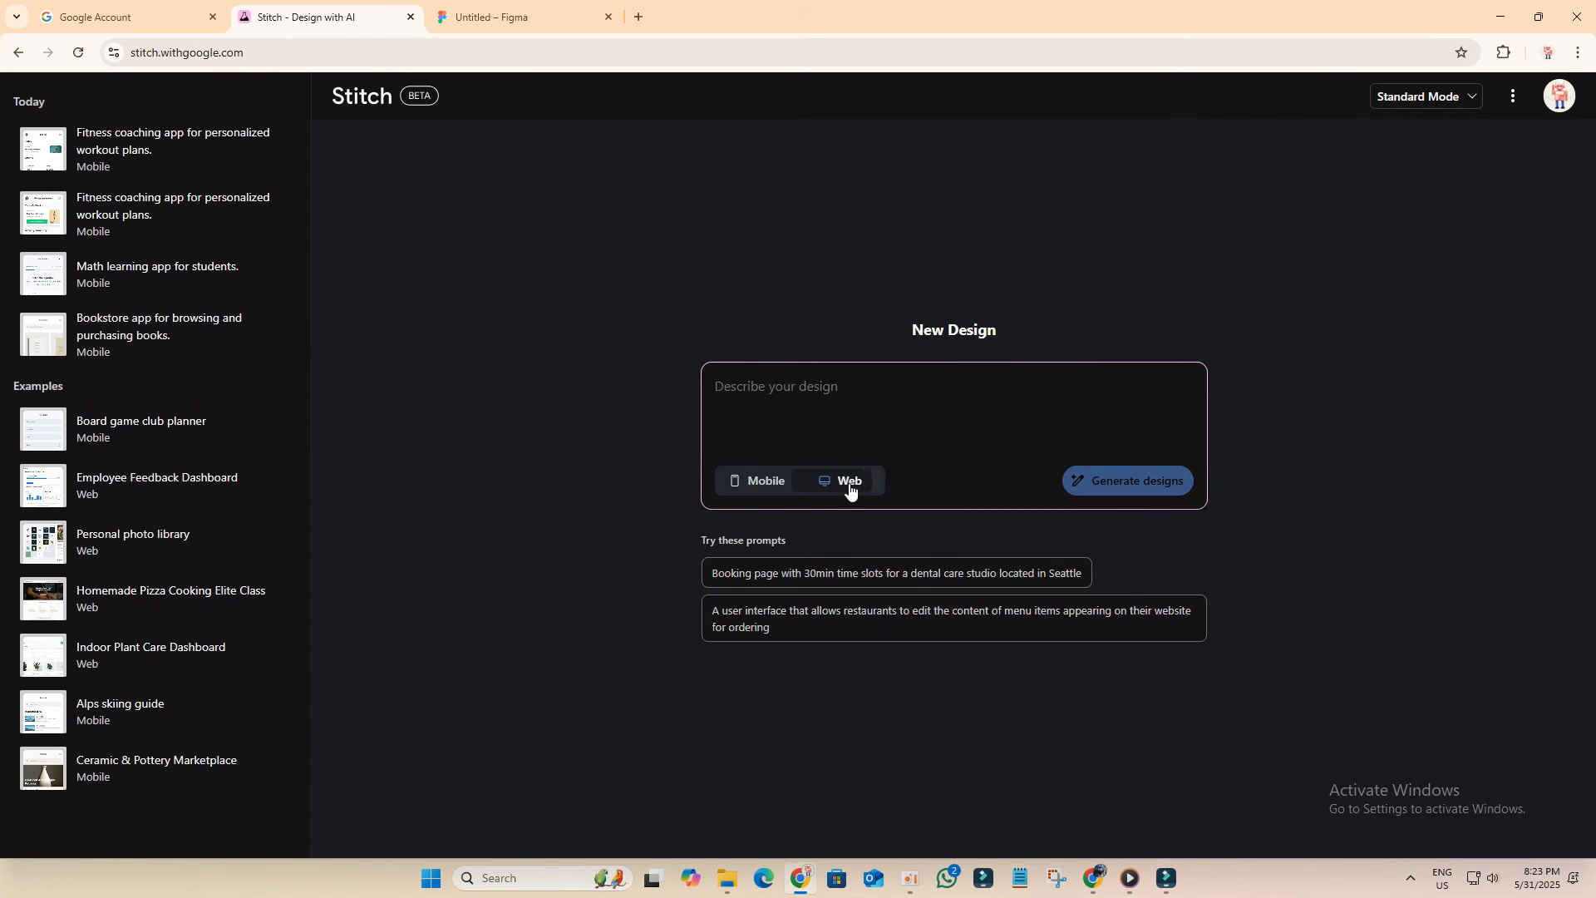
pyautogui.rightClick(755, 394)
pyautogui.click(816, 559)
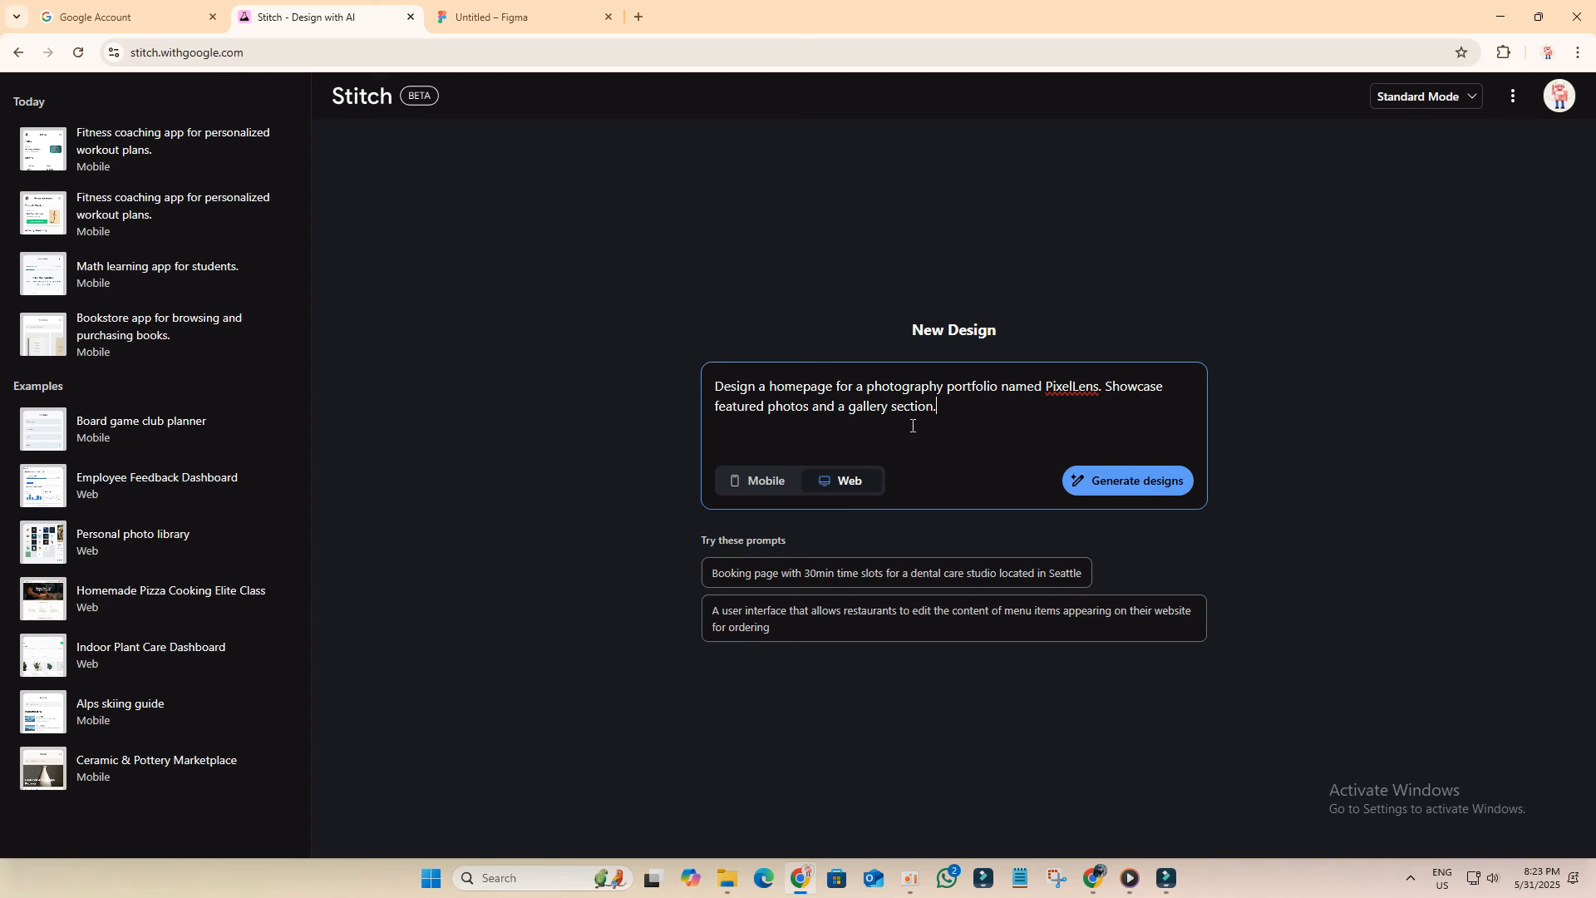
pyautogui.click(1123, 494)
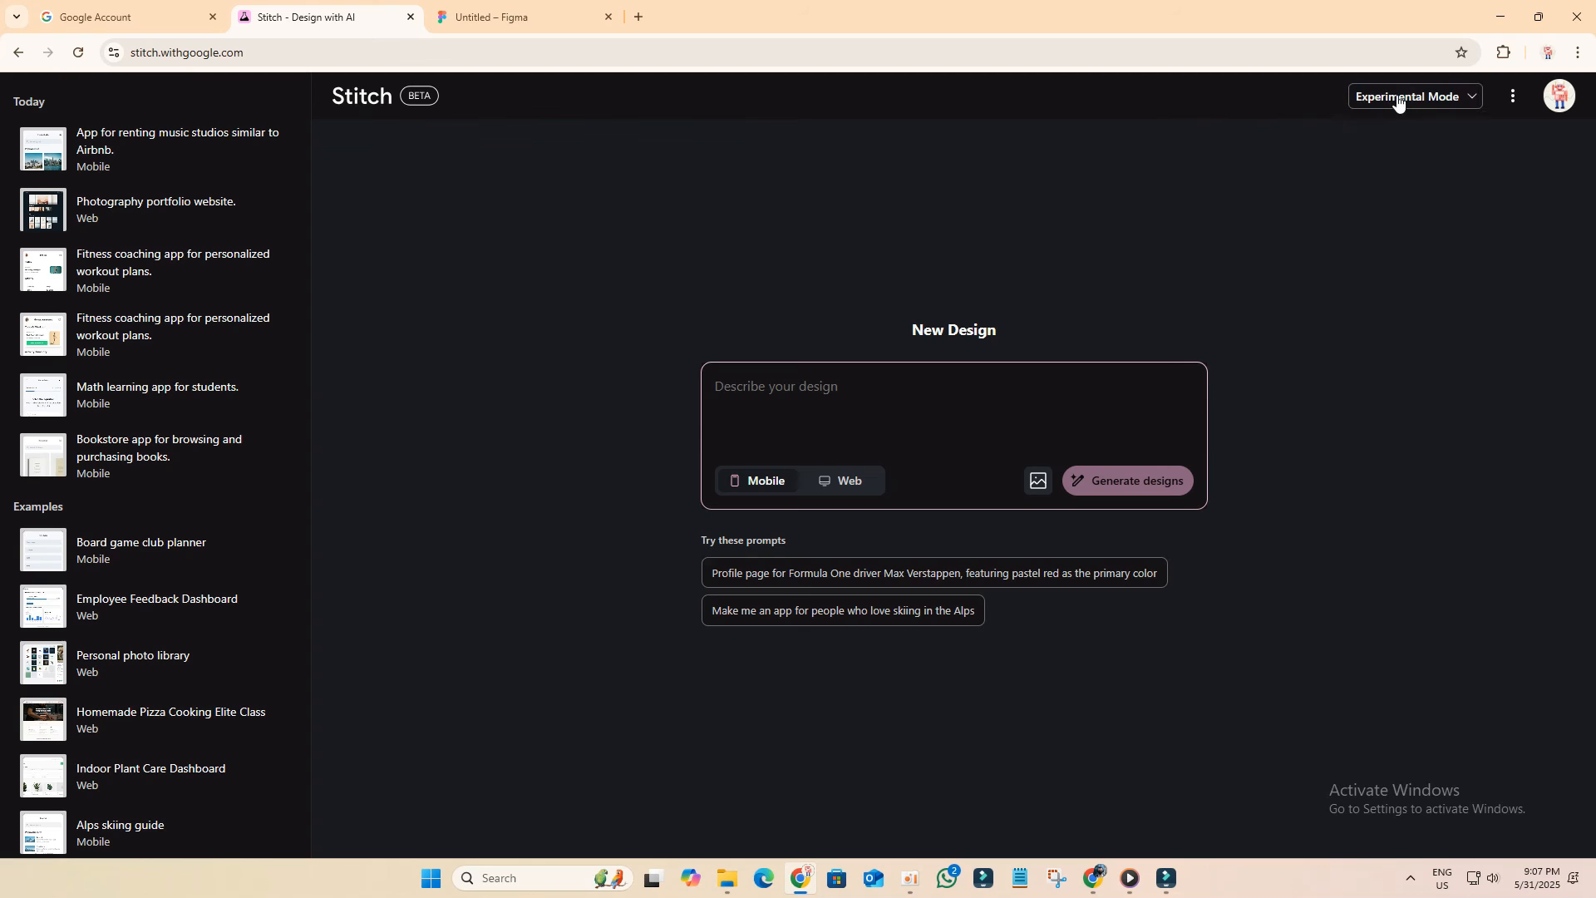
# Step: Switch to Experimental Mode and attach the Luxury-Fashion-Website-Design image as visual inspiration
pyautogui.click(1397, 95)
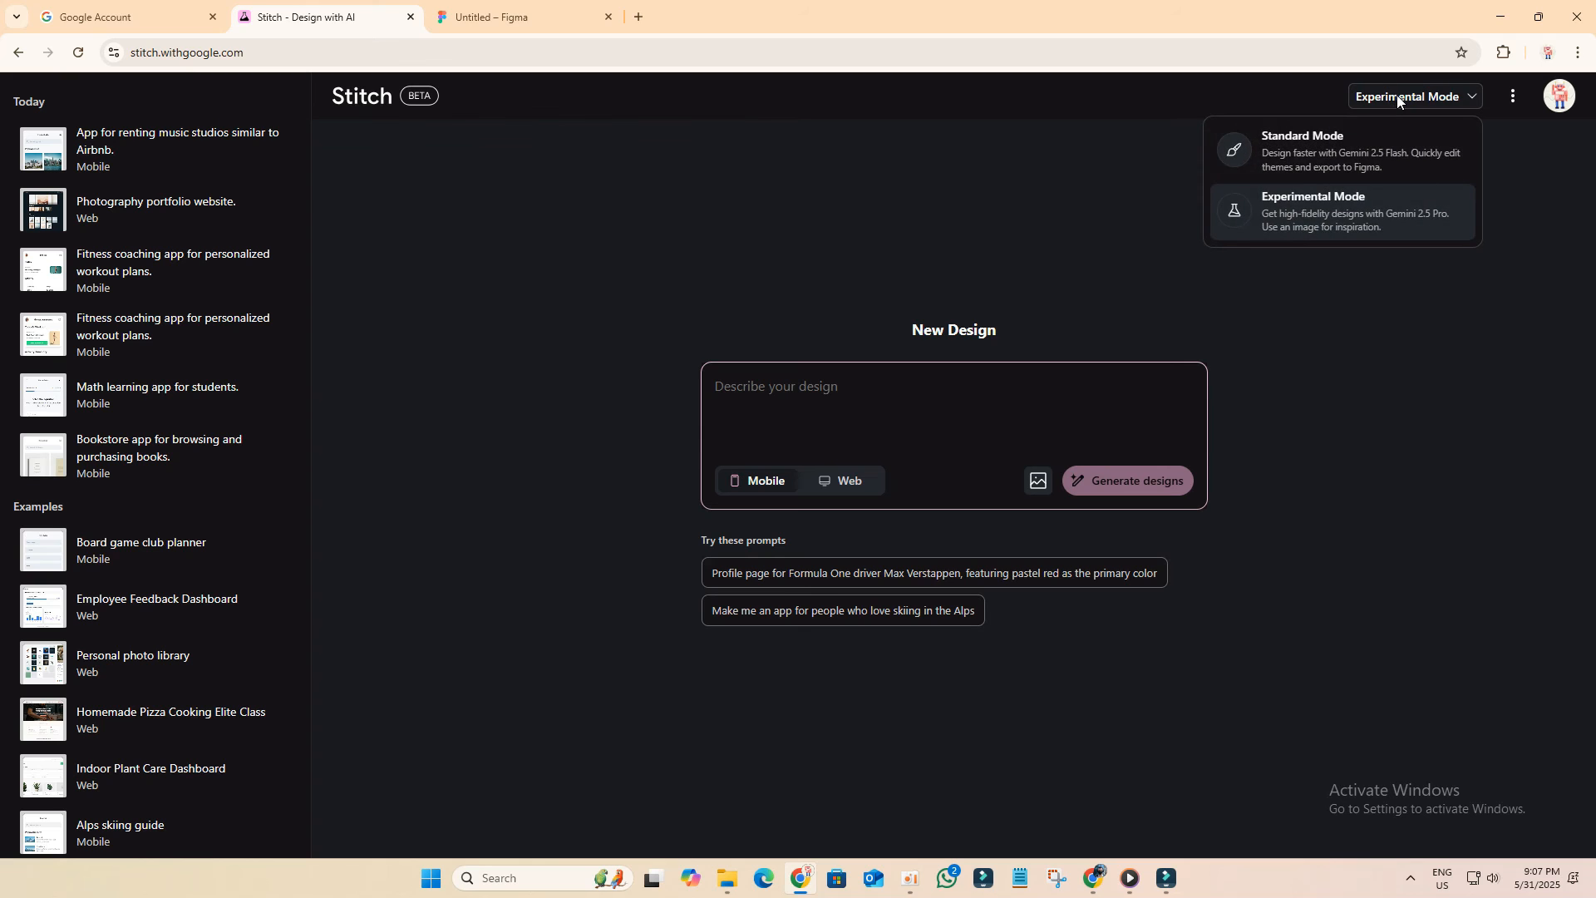
pyautogui.click(1313, 226)
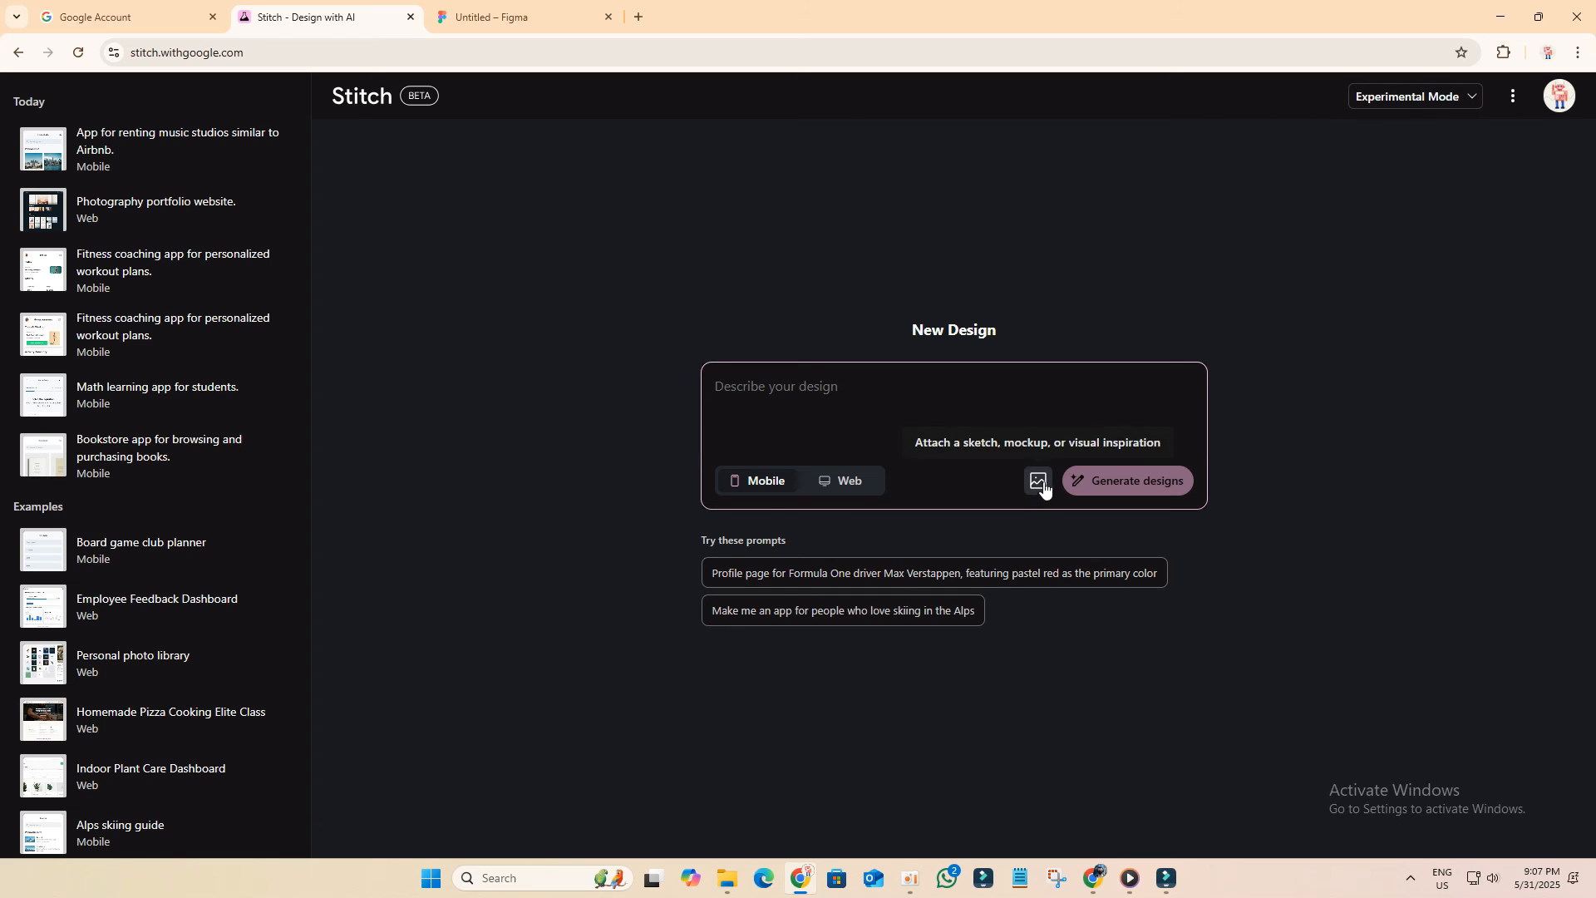
pyautogui.click(1039, 484)
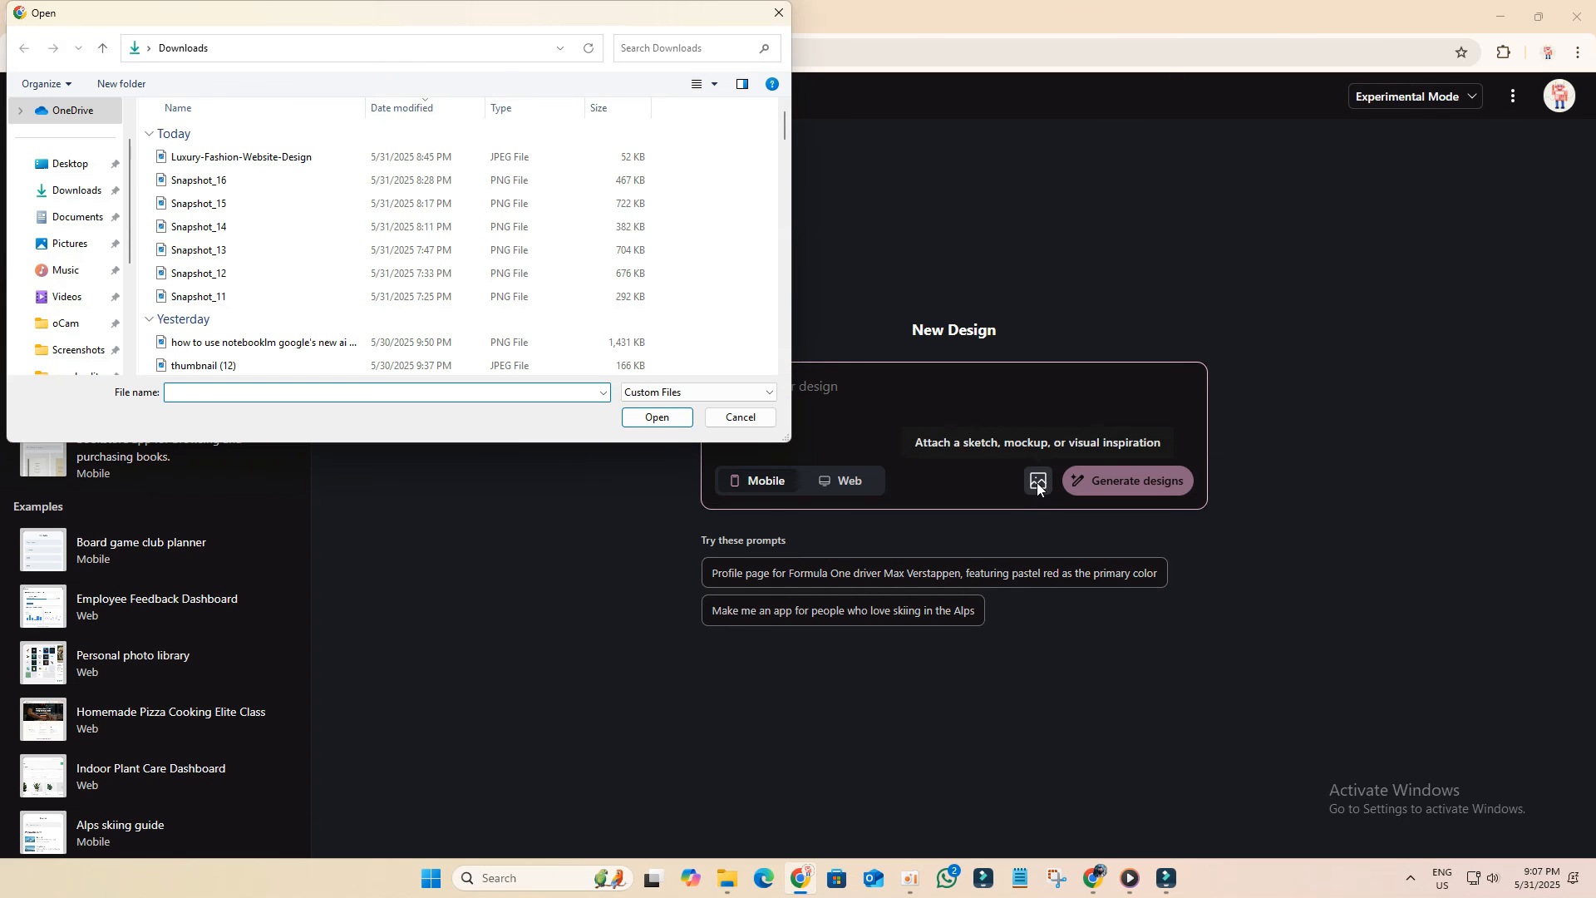
pyautogui.click(349, 157)
pyautogui.click(647, 417)
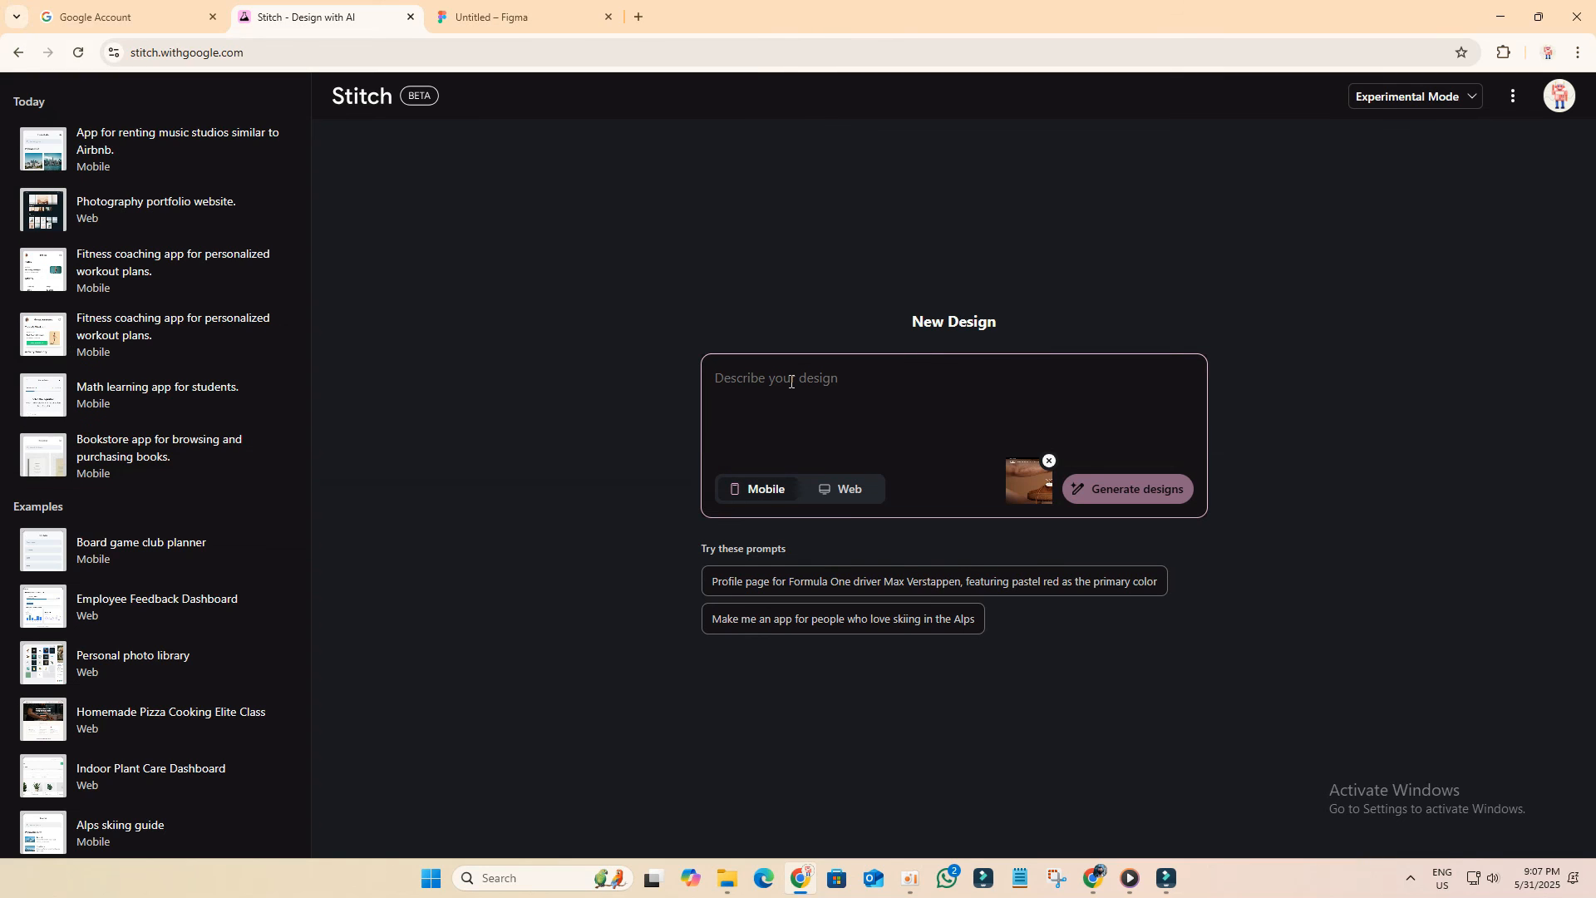
# Step: Paste the prompt 'Create a homepage for an online sneaker store, inspired by this style.' and generate the mobile design
pyautogui.rightClick(790, 382)
pyautogui.click(831, 548)
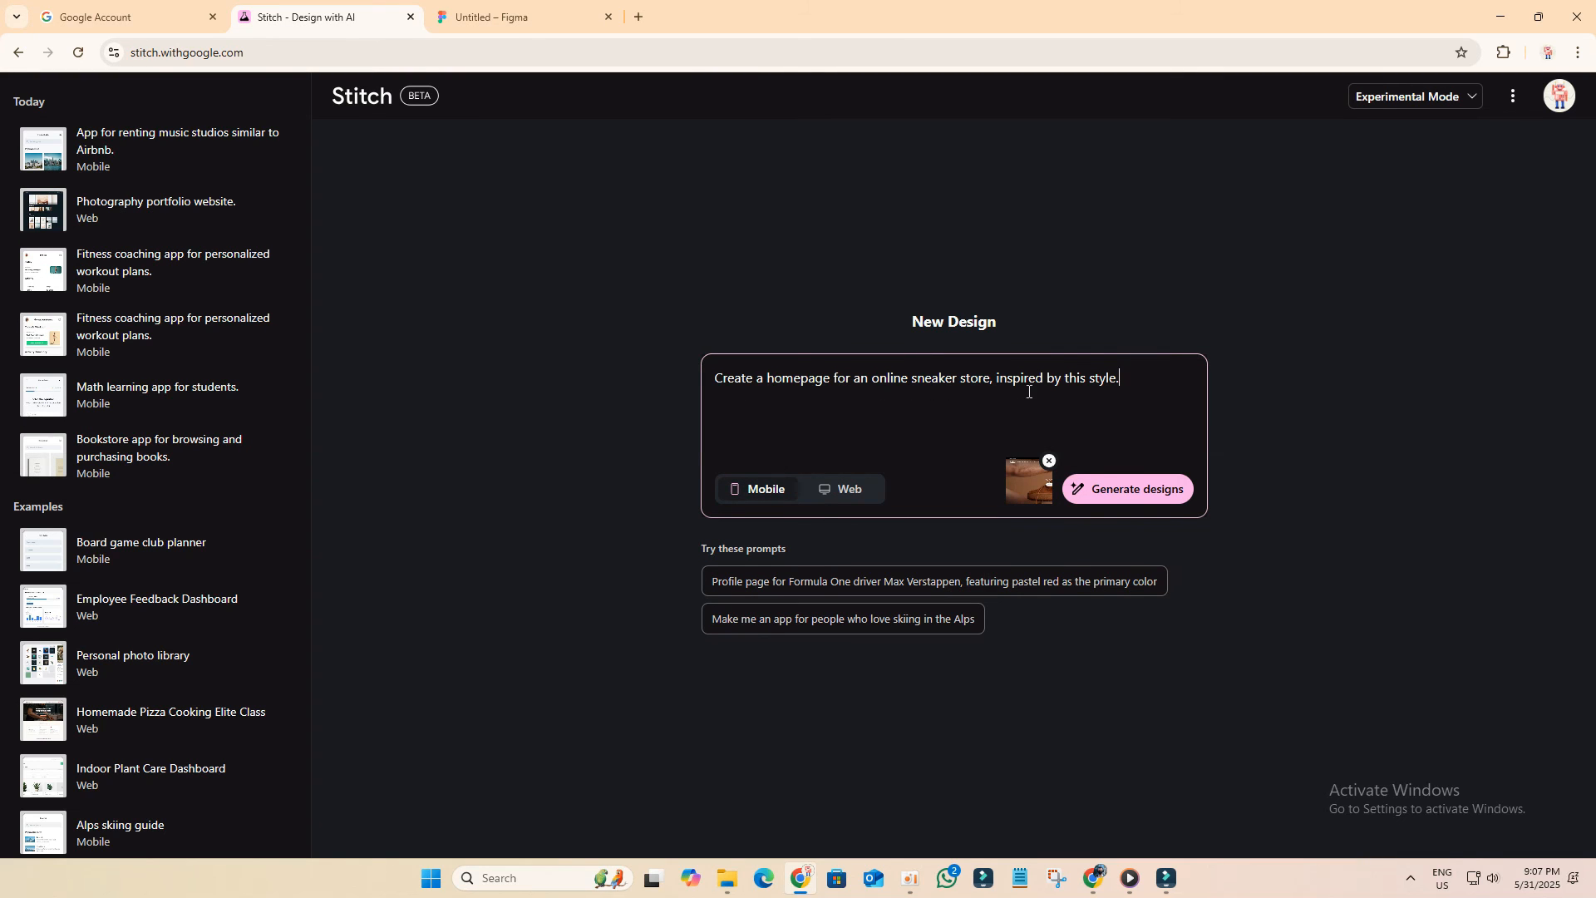
pyautogui.click(1130, 497)
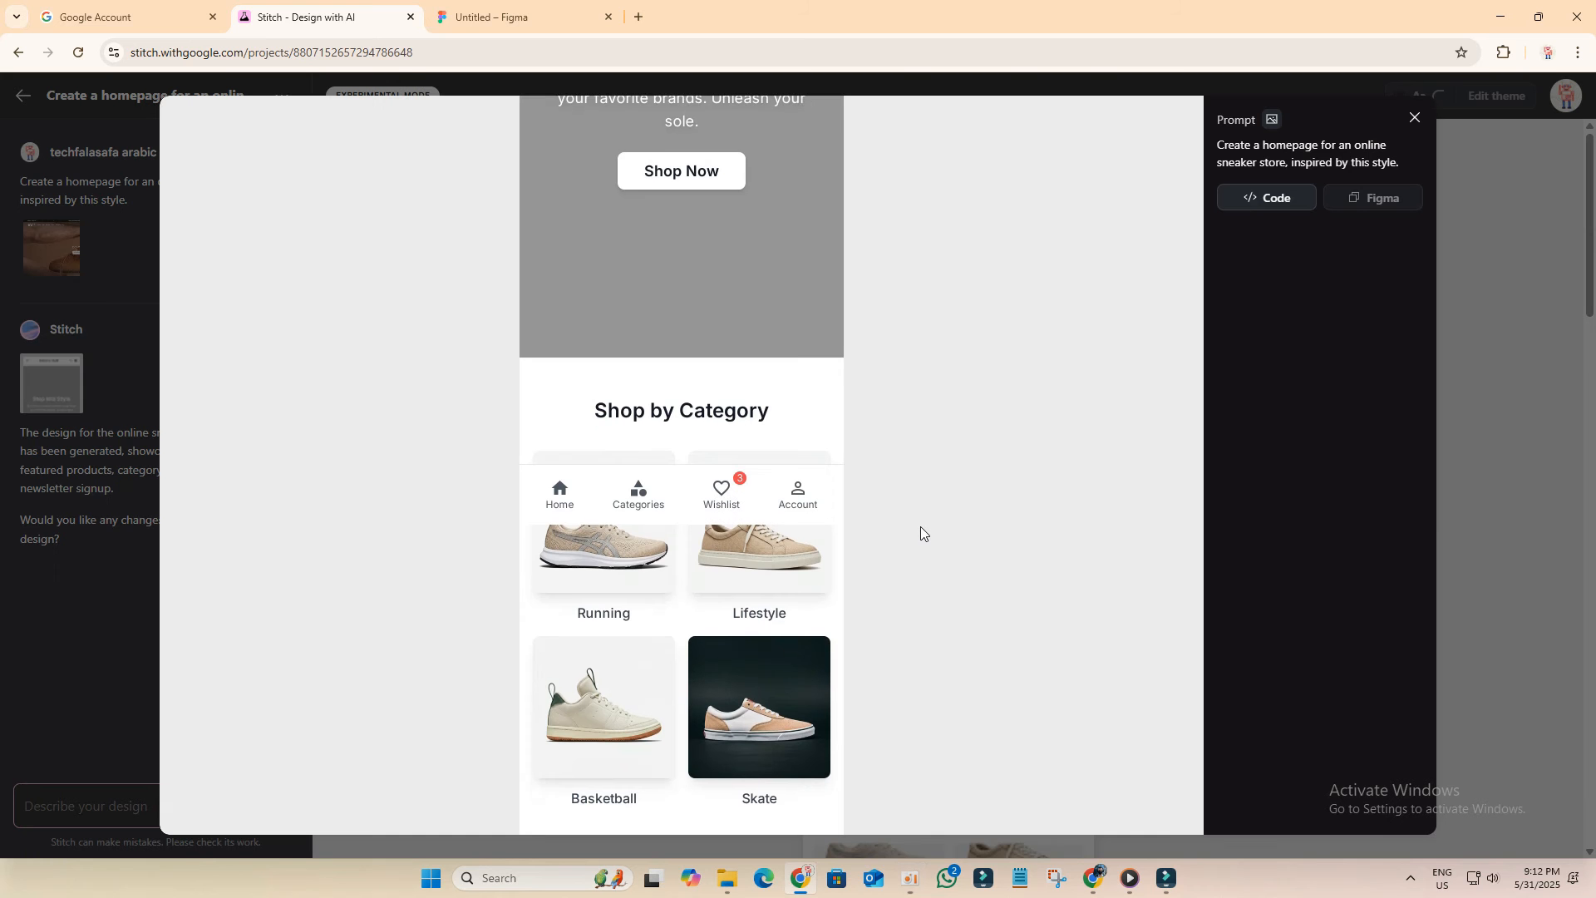
# Step: Scroll through the generated sneaker store homepage preview
pyautogui.scroll(-5, 920, 532)
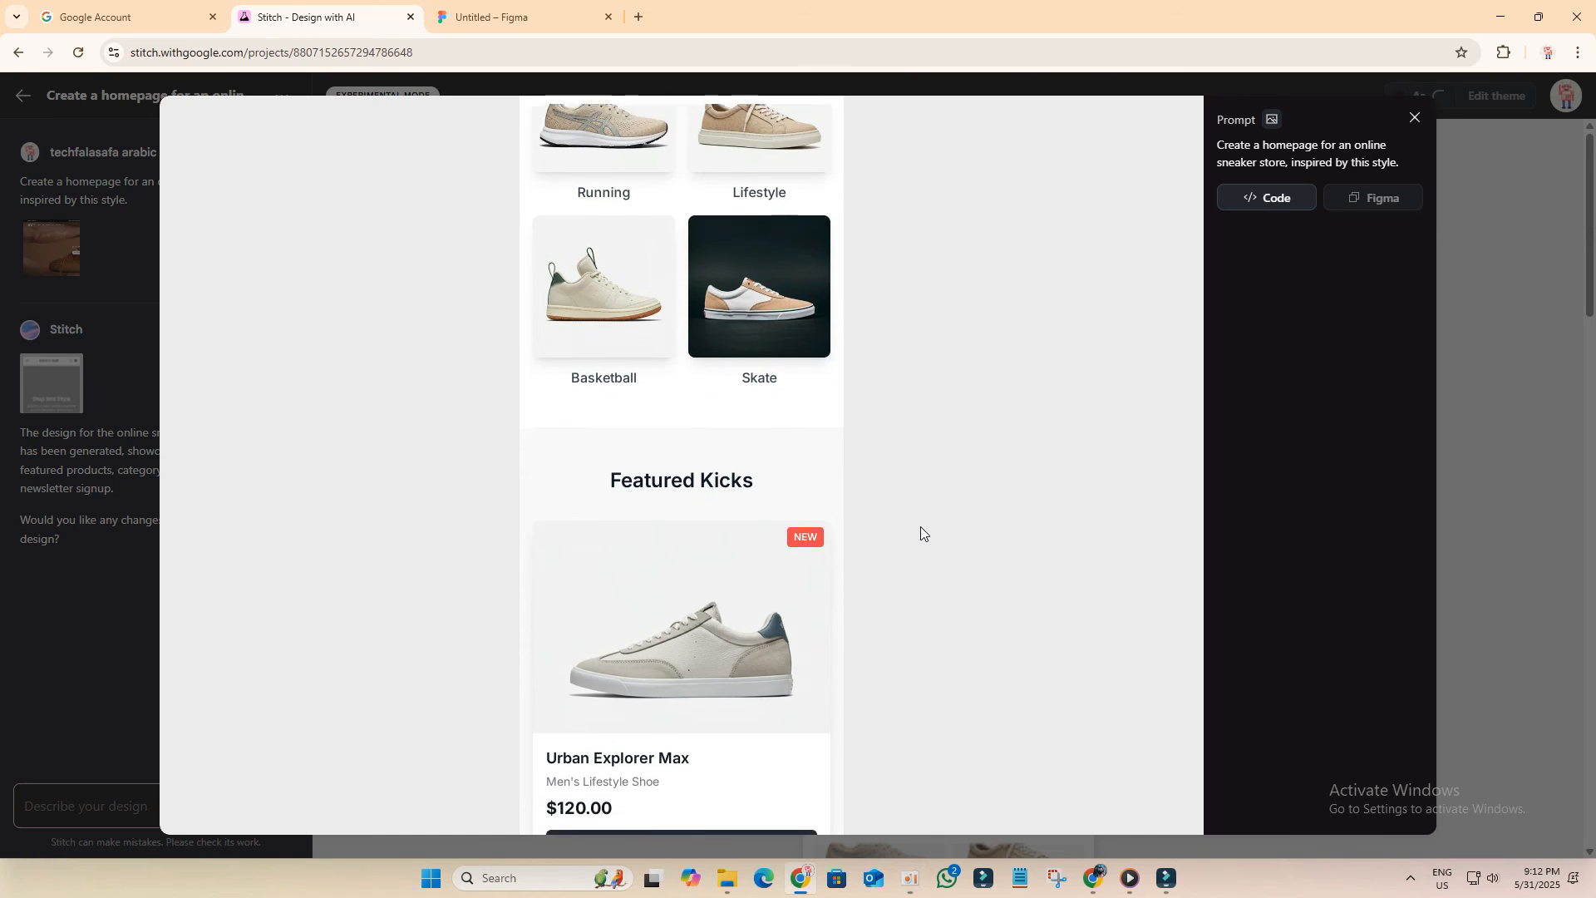
pyautogui.scroll(-15, 920, 532)
pyautogui.scroll(-3, 920, 532)
pyautogui.scroll(10, 920, 532)
pyautogui.scroll(1, 920, 532)
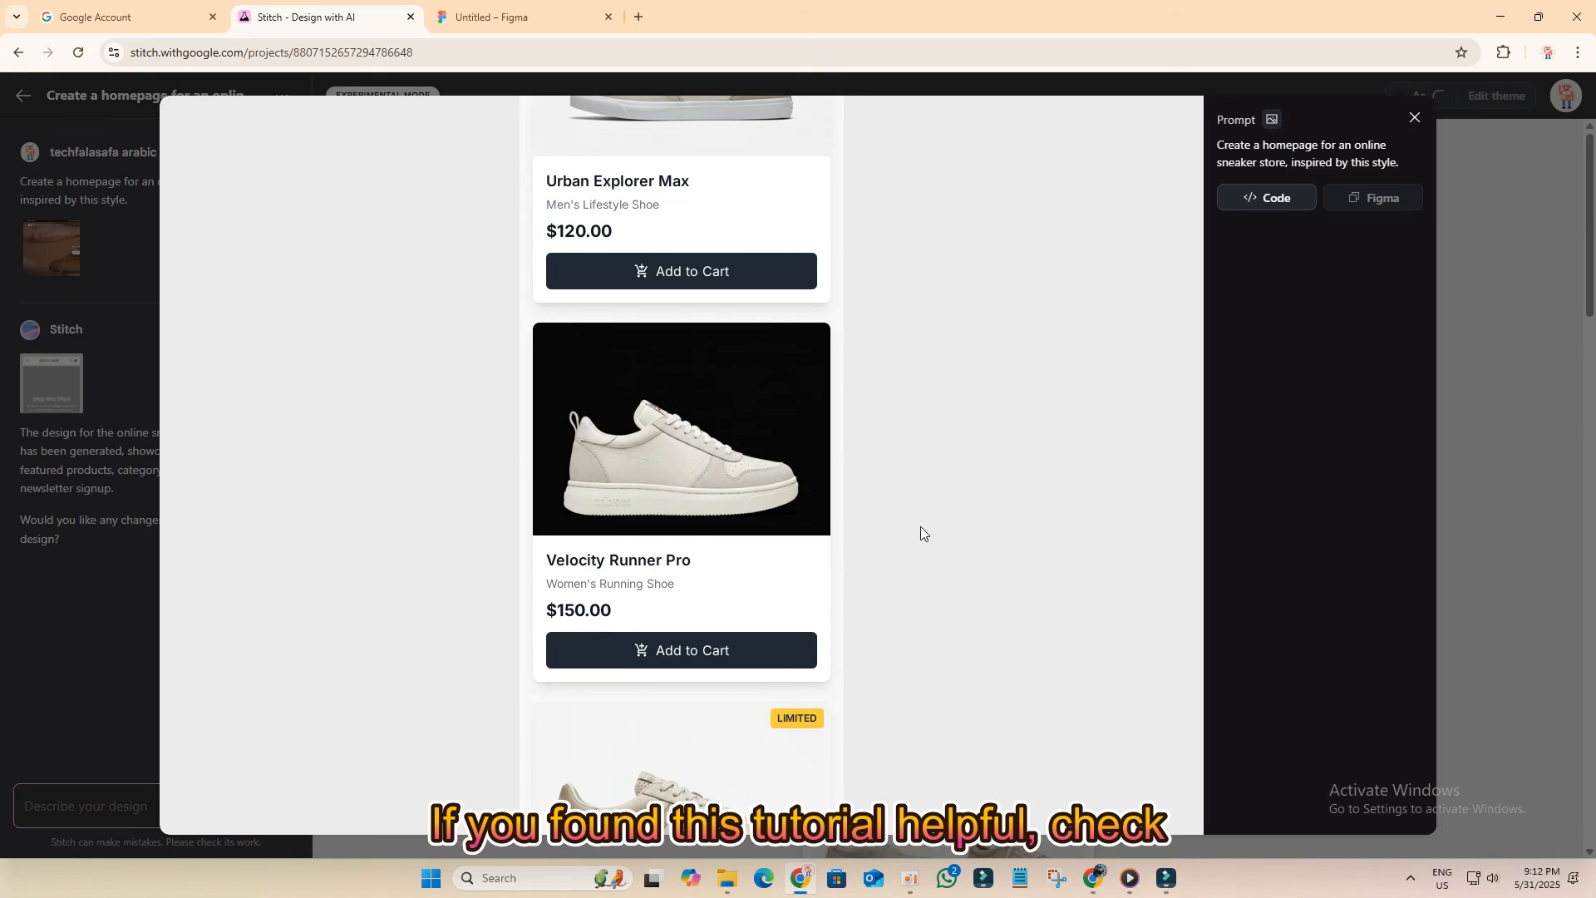